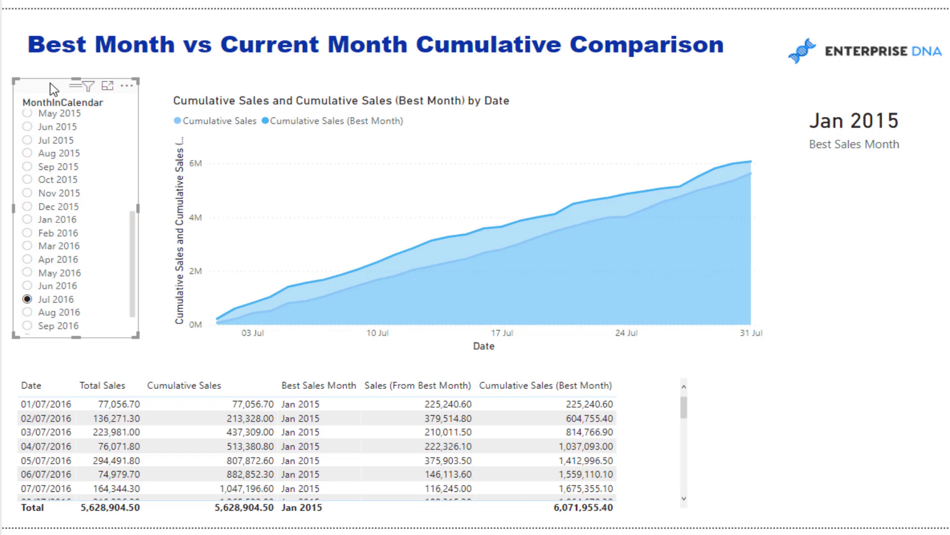
Align the month slicer and table, then preview May, July and August 2016
{"action": "left_click_drag", "start_coordinate": [49, 83], "coordinate": [60, 82]}
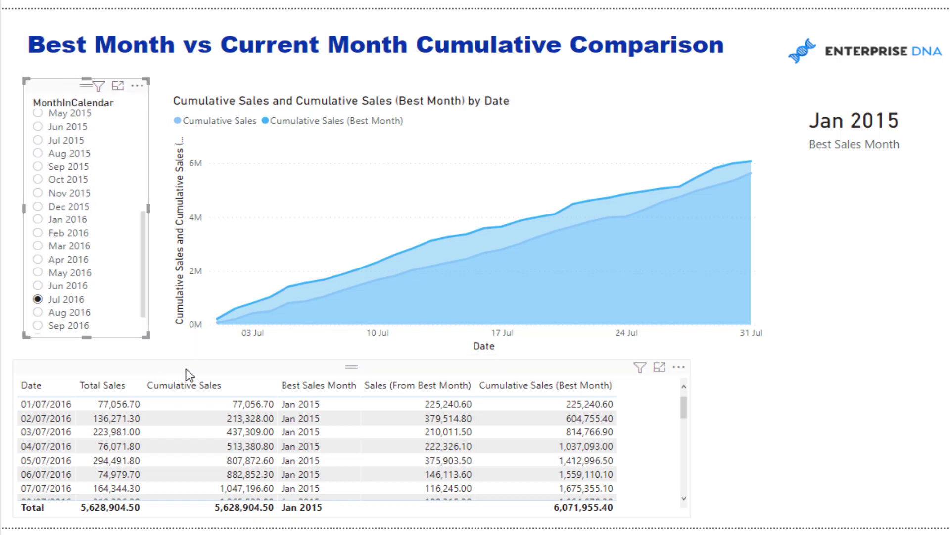
{"action": "left_click_drag", "start_coordinate": [168, 370], "coordinate": [195, 368]}
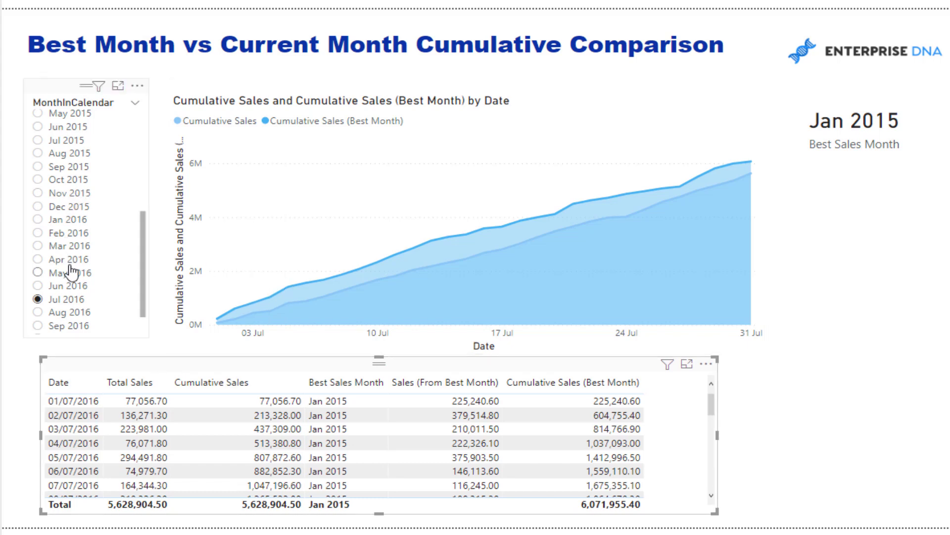
{"action": "left_click", "coordinate": [37, 272]}
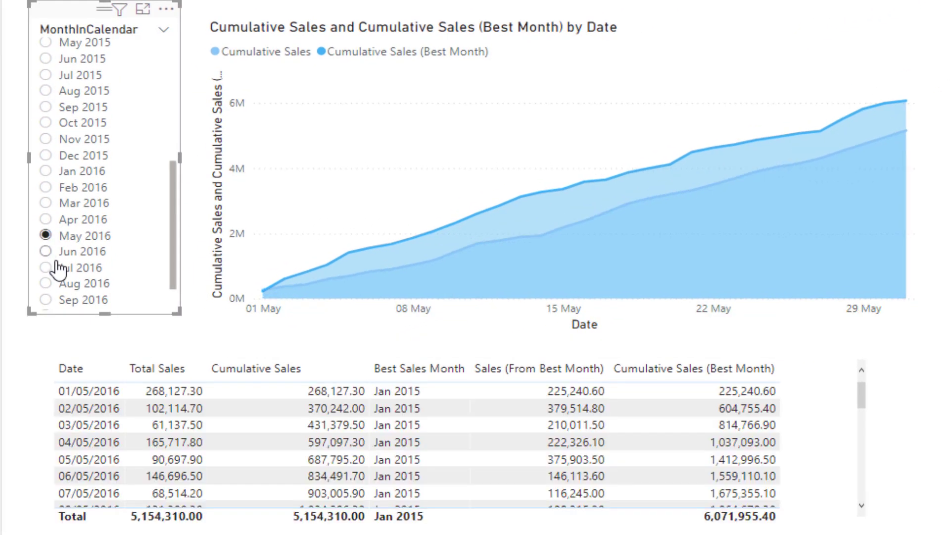
{"action": "left_click", "coordinate": [45, 268]}
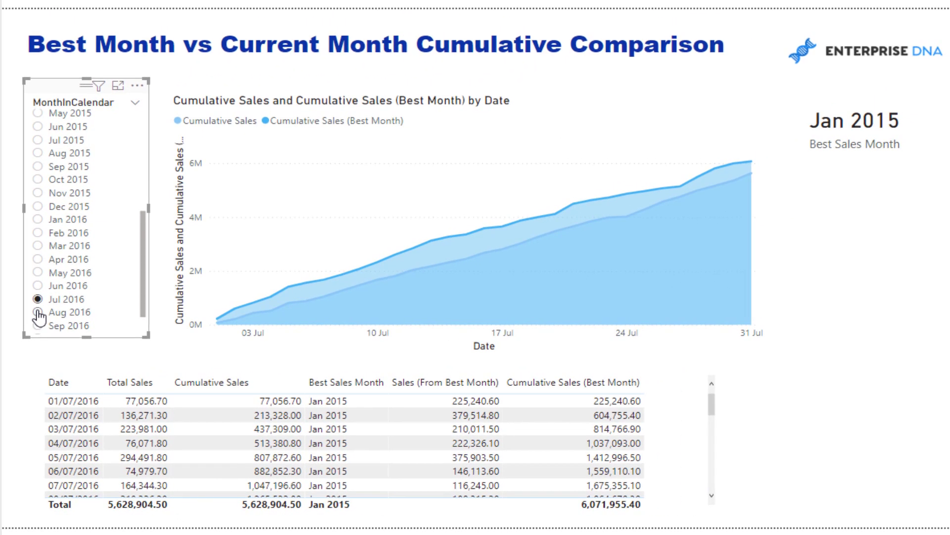
{"action": "left_click", "coordinate": [45, 283]}
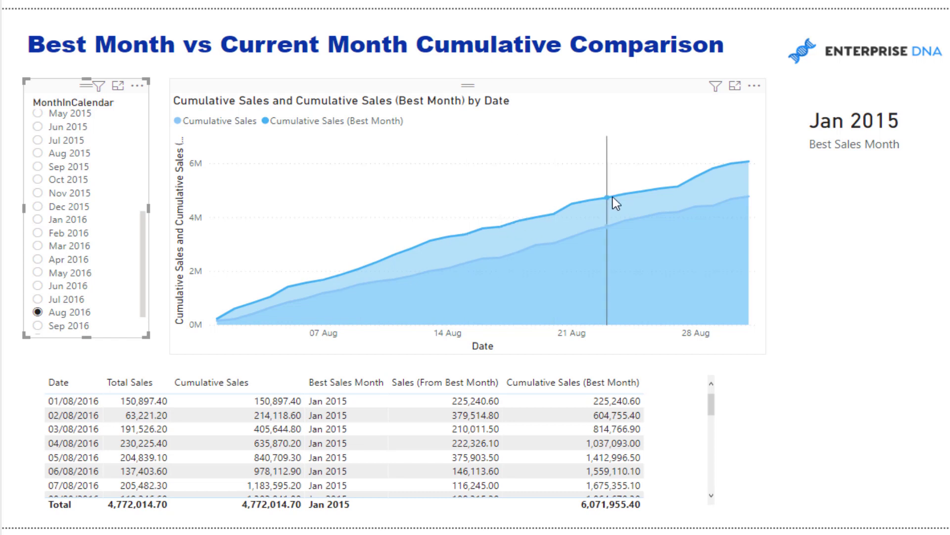
Step the slicer through September to November 2016, then back to June 2016
{"action": "scroll", "coordinate": [65, 291], "scroll_direction": "down", "scroll_amount": 1}
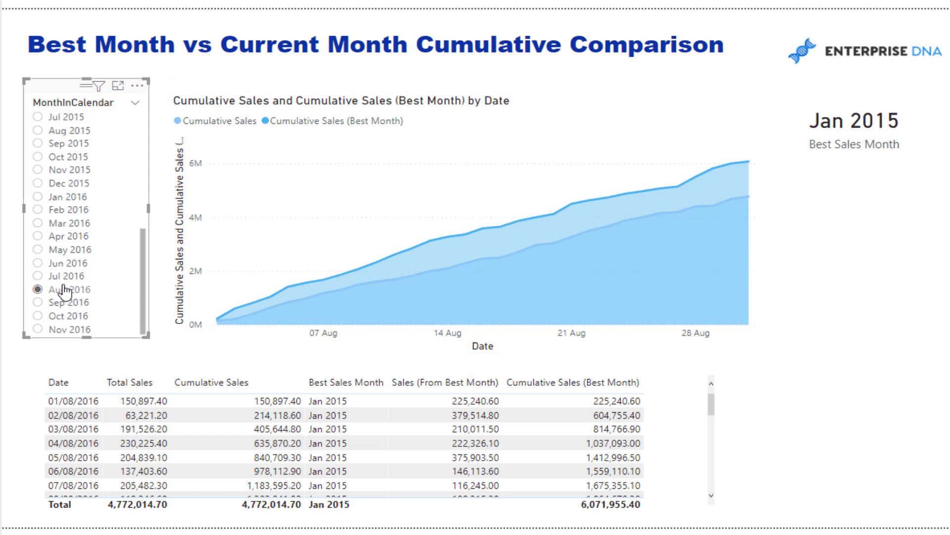
{"action": "left_click", "coordinate": [38, 302]}
{"action": "key", "text": "space"}
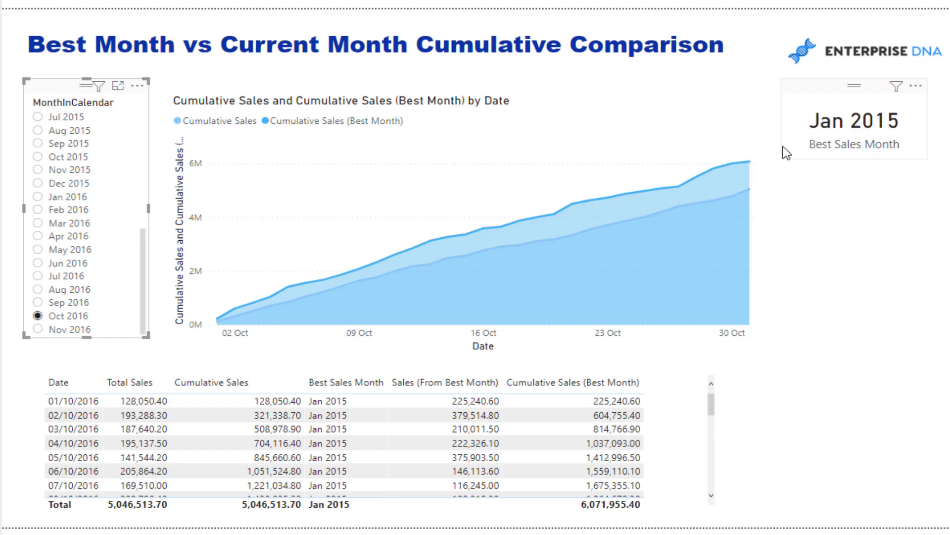
{"action": "left_click", "coordinate": [37, 329]}
{"action": "left_click", "coordinate": [37, 302]}
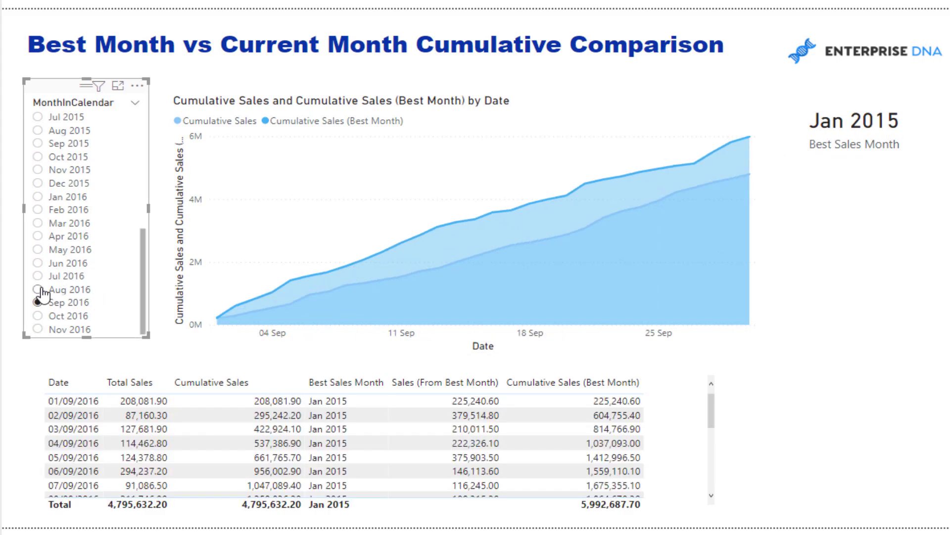
{"action": "left_click", "coordinate": [38, 289]}
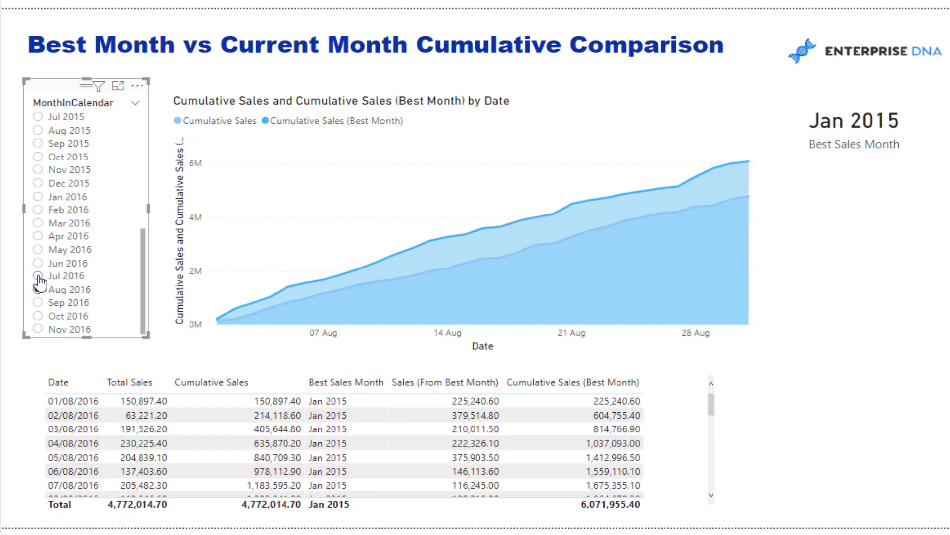
{"action": "left_click", "coordinate": [38, 276]}
{"action": "left_click", "coordinate": [38, 263]}
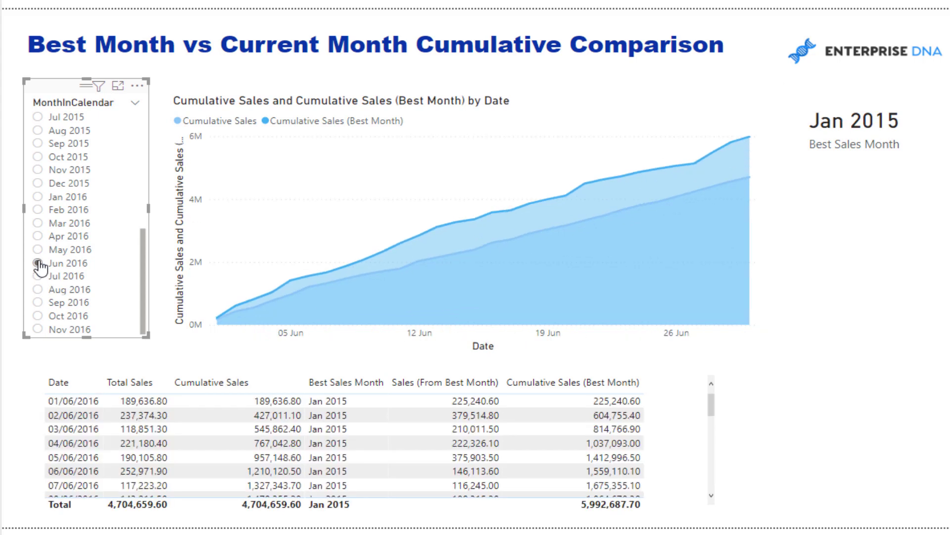
Widen the daily sales table's Total Sales column and return the report to July 2016
{"action": "left_click", "coordinate": [260, 364]}
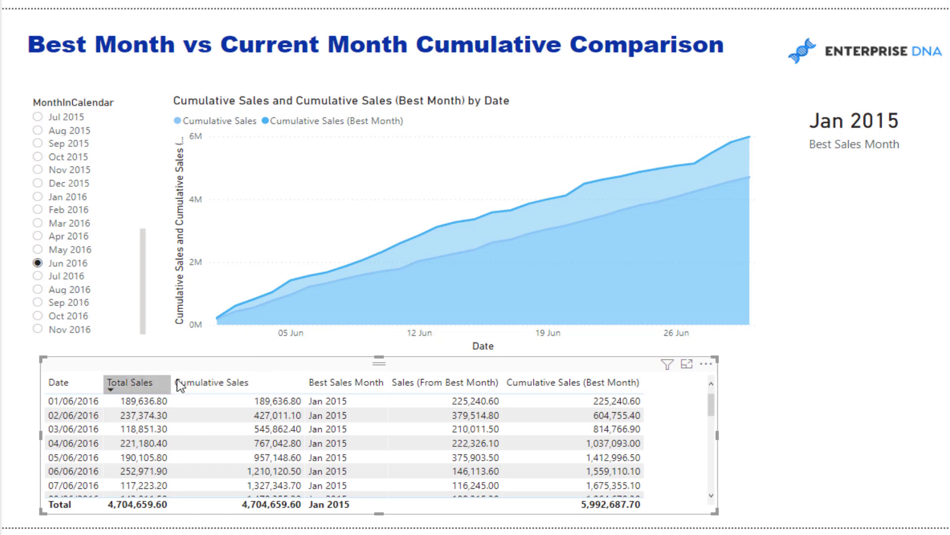
{"action": "left_click_drag", "start_coordinate": [170, 384], "coordinate": [192, 383]}
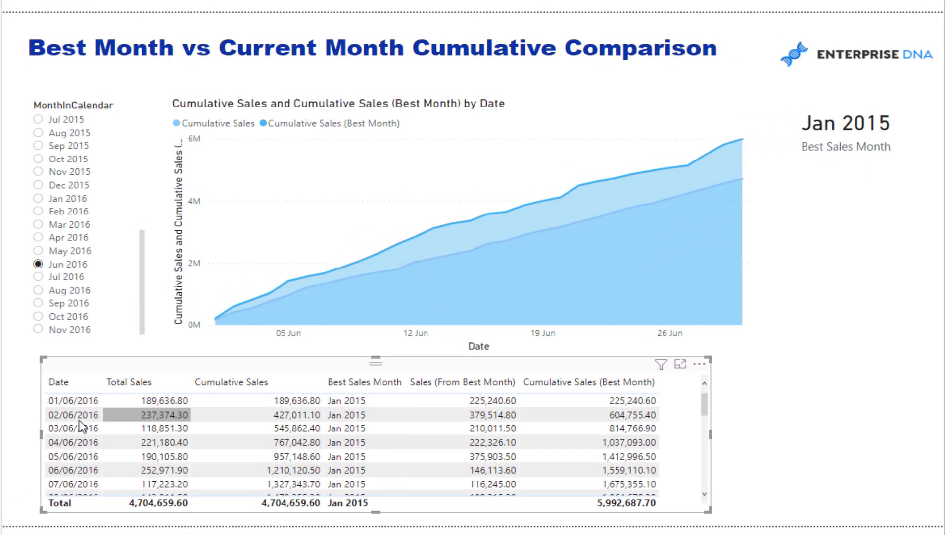
{"action": "left_click", "coordinate": [38, 277]}
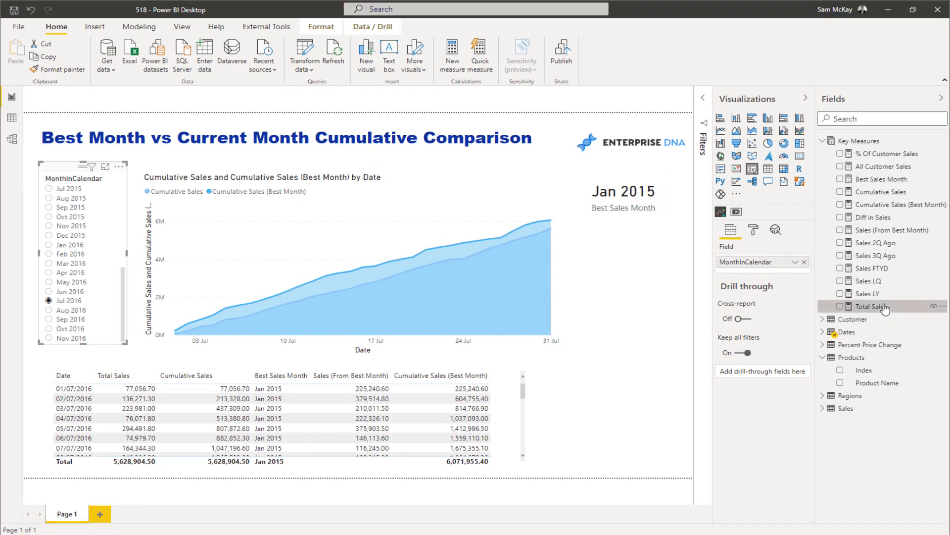
View the Total Sales and Cumulative Sales DAX, highlighting the ALLSELECTED( Dates ) filter
{"action": "left_click", "coordinate": [864, 306]}
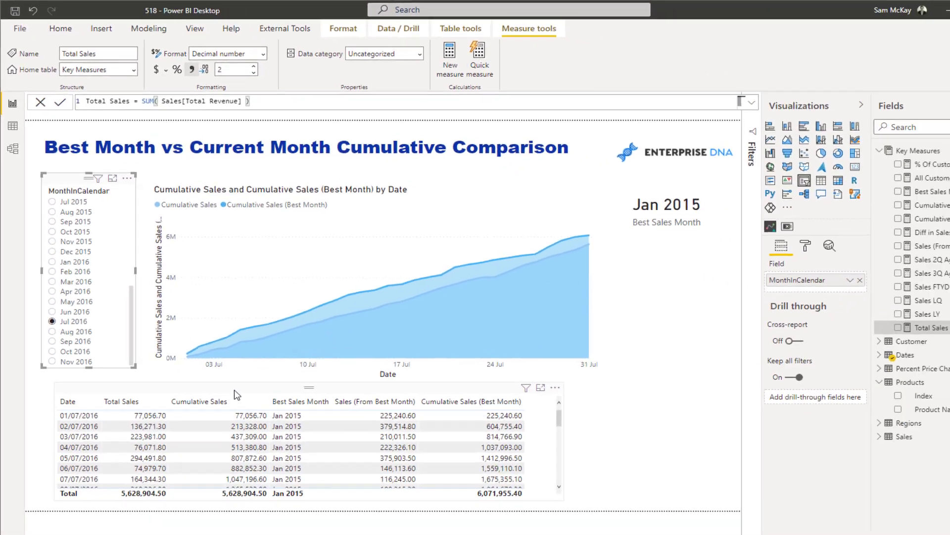
{"action": "left_click", "coordinate": [306, 511]}
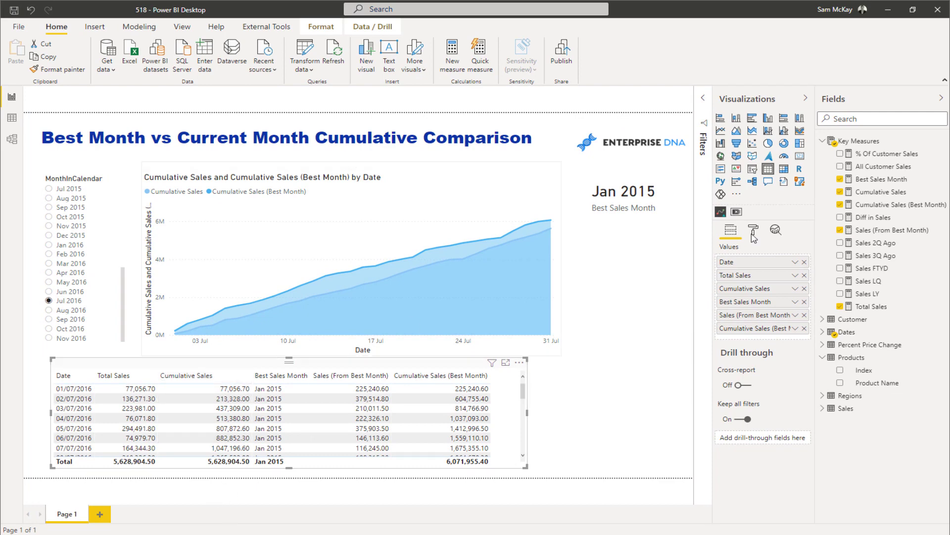
{"action": "left_click", "coordinate": [878, 193]}
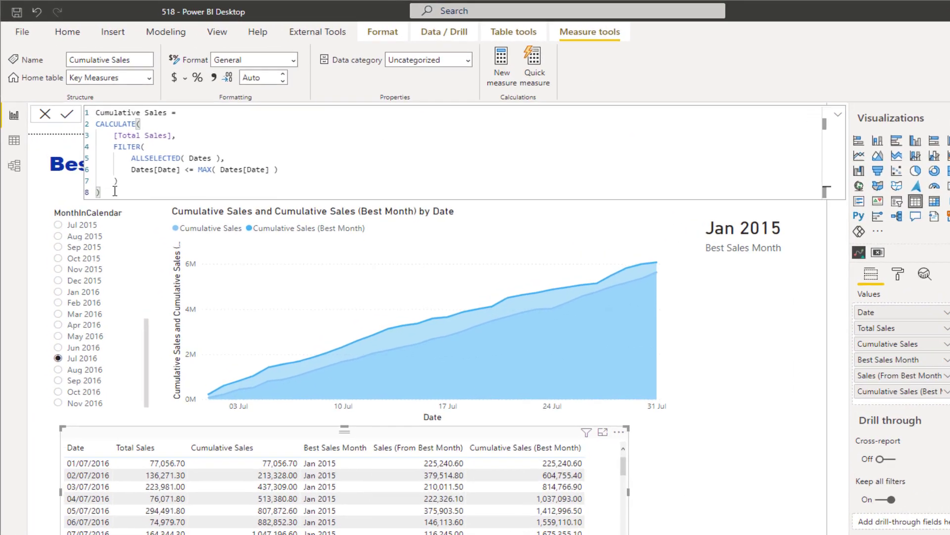
{"action": "left_click_drag", "start_coordinate": [85, 162], "coordinate": [74, 95]}
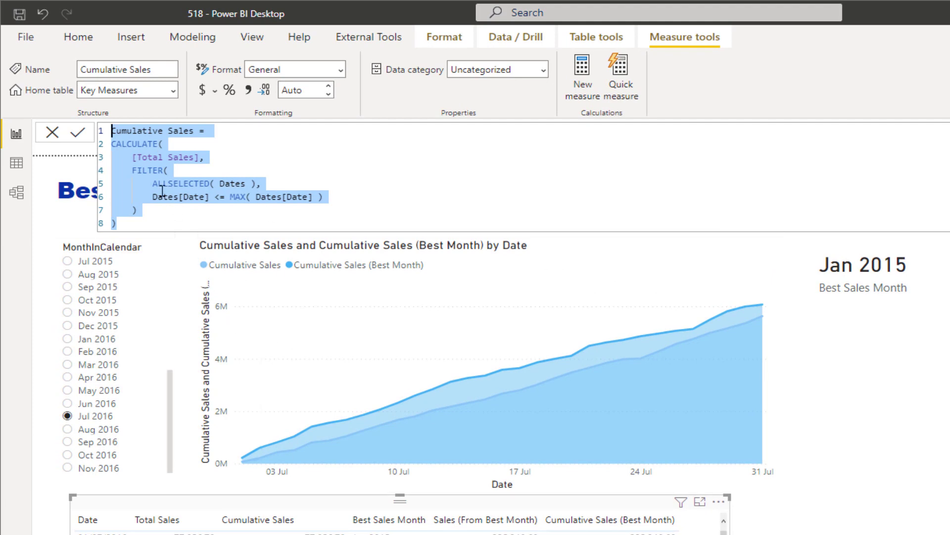
{"action": "left_click_drag", "start_coordinate": [152, 185], "coordinate": [261, 185]}
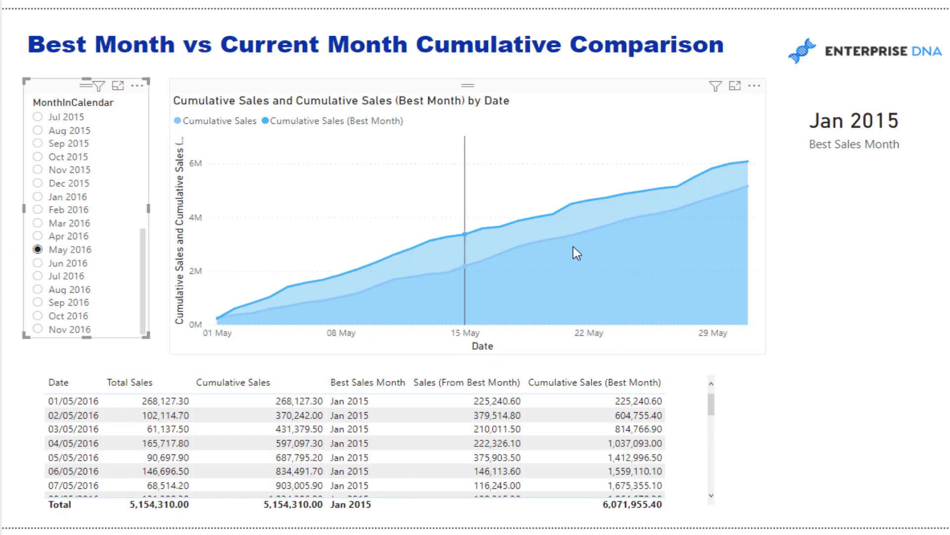
Filter the report to Apr 2016 and select the daily sales table
{"action": "left_click", "coordinate": [38, 236]}
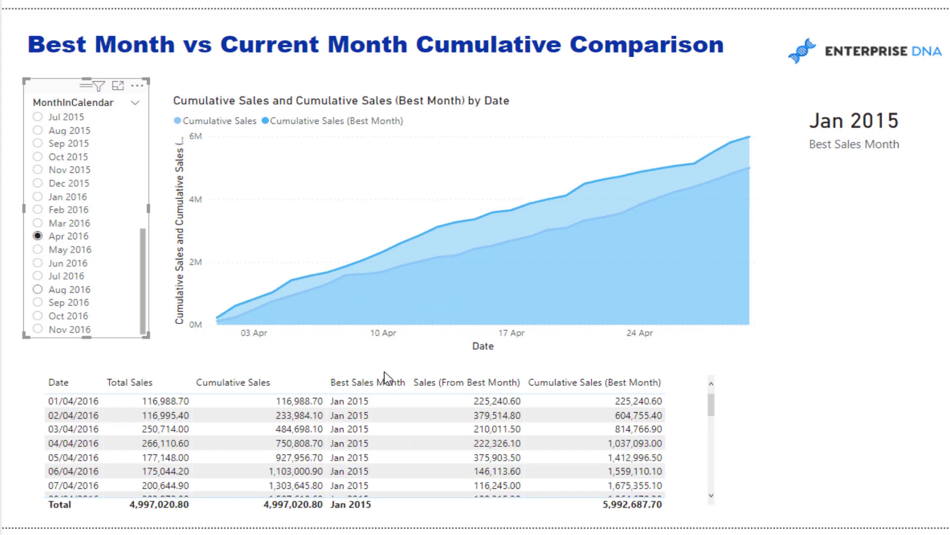
{"action": "left_click", "coordinate": [412, 375]}
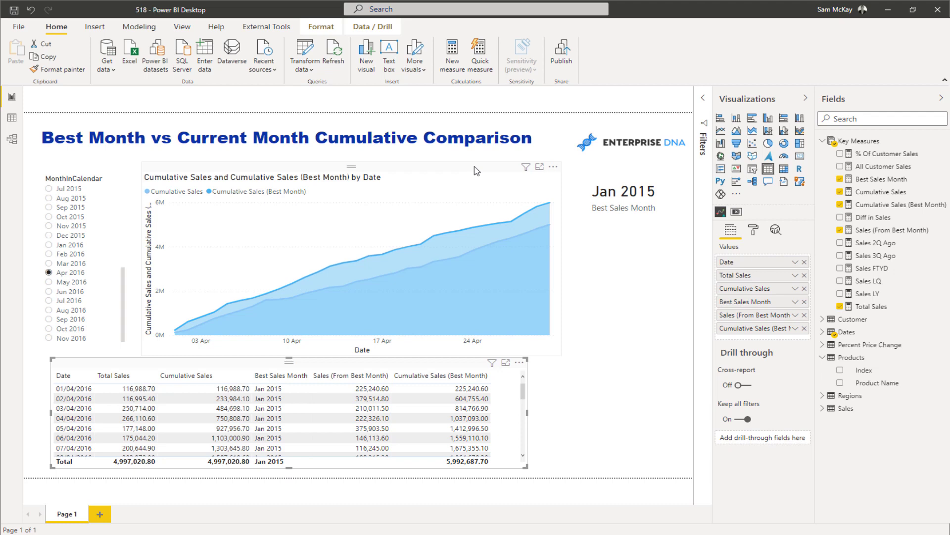
Show the Best Sales Month DAX and highlight its MAXX and TOPN expressions
{"action": "left_click", "coordinate": [890, 182]}
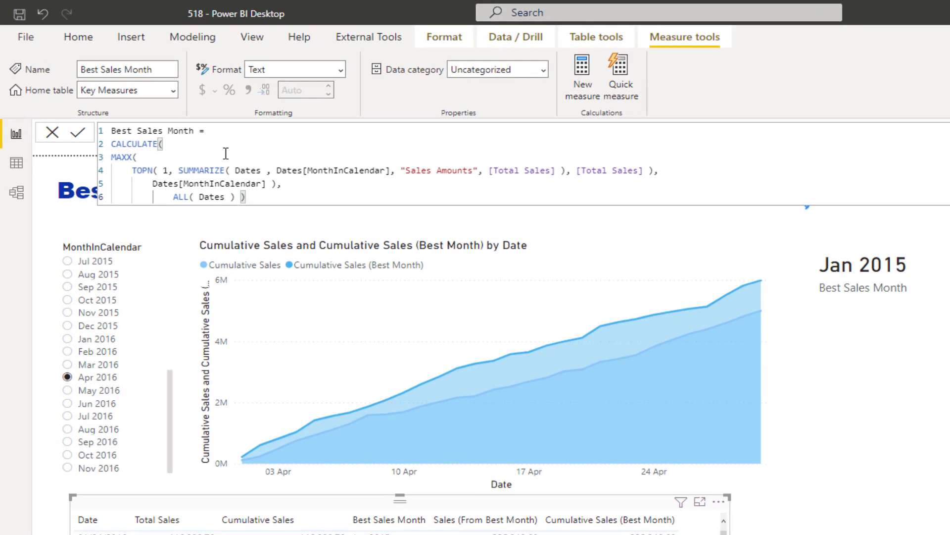
{"action": "left_click", "coordinate": [225, 154]}
{"action": "key", "text": "Home"}
{"action": "key", "text": "ctrl+shift+Right"}
{"action": "key", "text": "ctrl+shift+Right"}
{"action": "left_click", "coordinate": [276, 183], "text": "shift"}
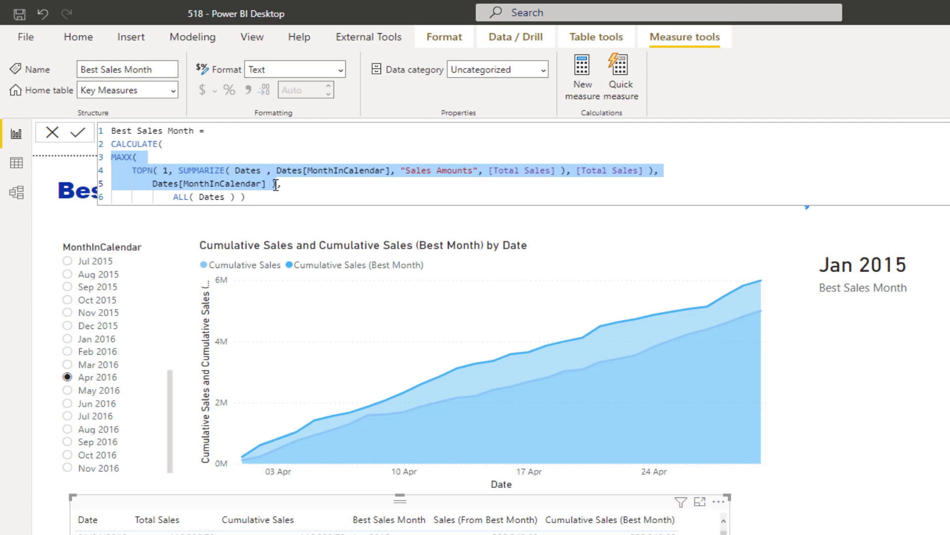
{"action": "left_click", "coordinate": [132, 169]}
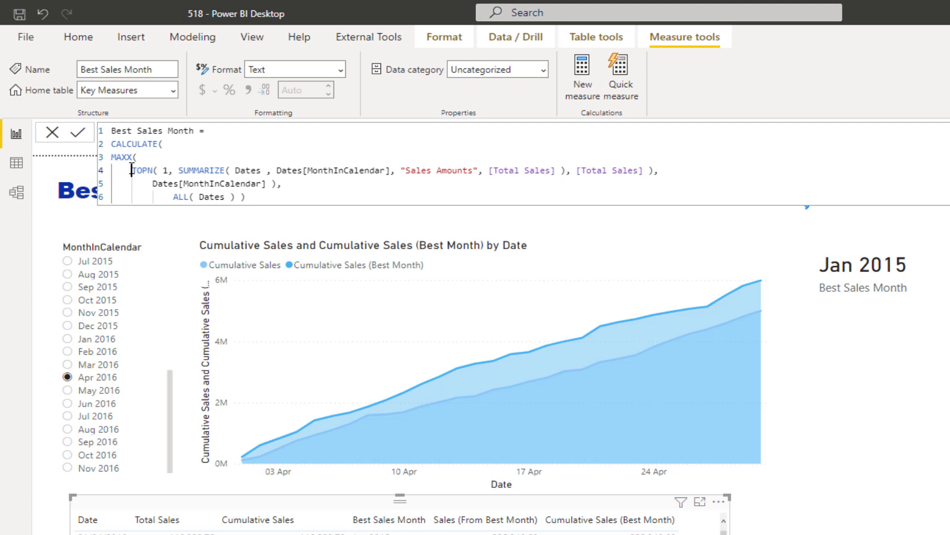
{"action": "left_click_drag", "start_coordinate": [131, 169], "coordinate": [164, 174]}
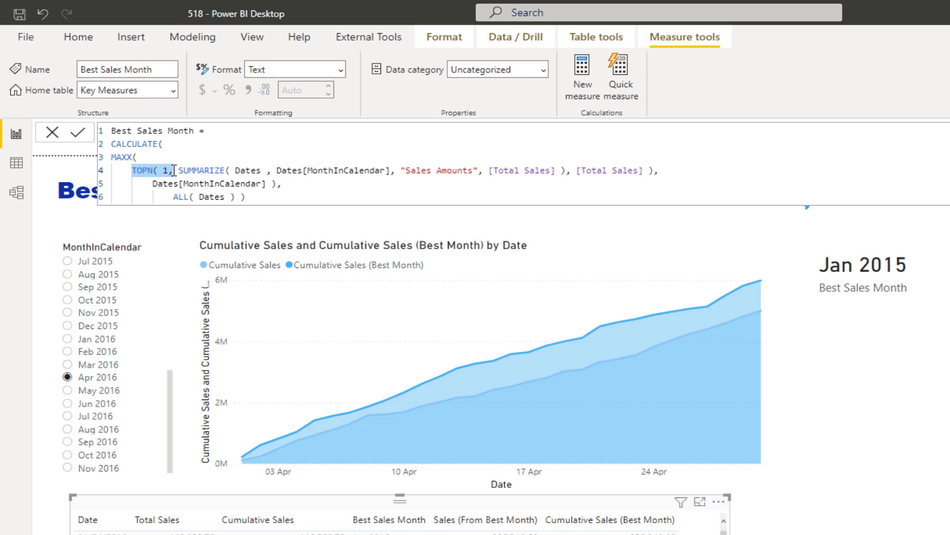
{"action": "left_click", "coordinate": [135, 170]}
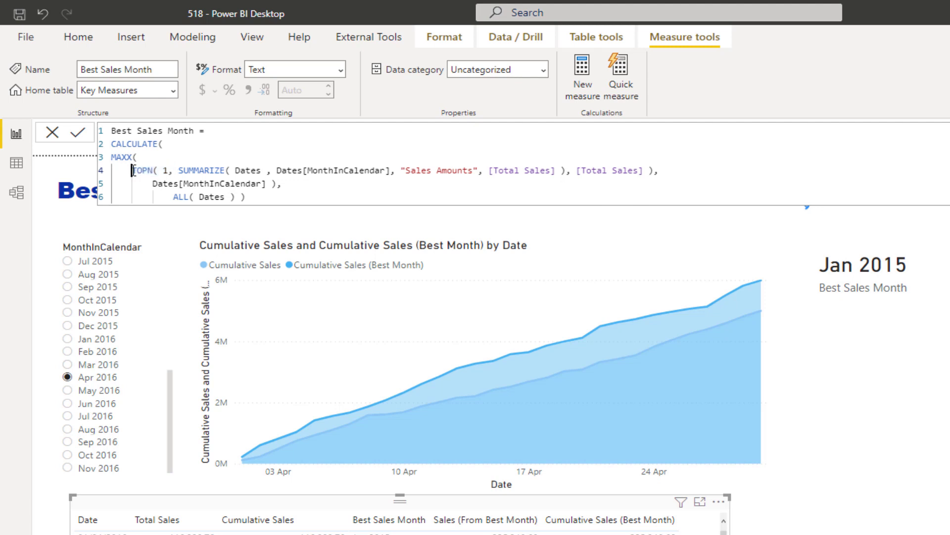
{"action": "left_click_drag", "start_coordinate": [132, 169], "coordinate": [395, 171]}
{"action": "left_click", "coordinate": [186, 170]}
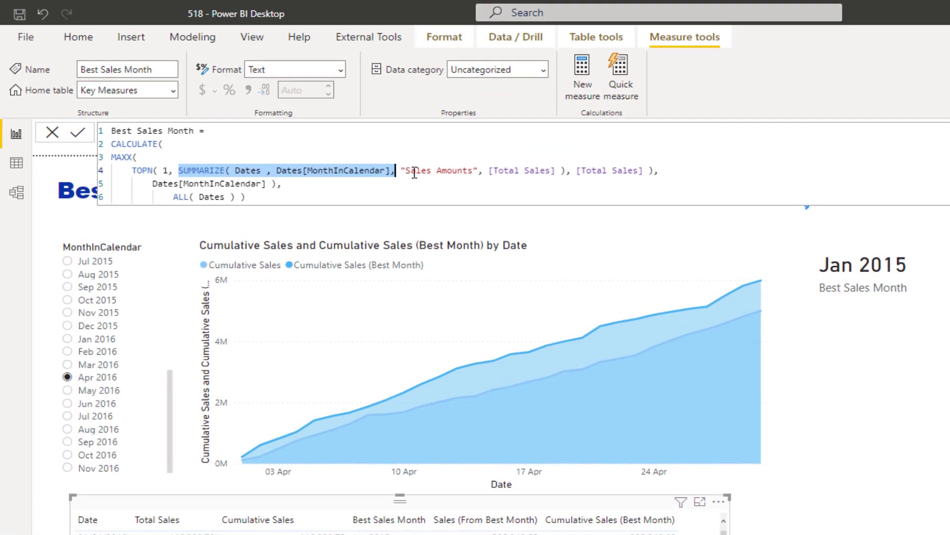
{"action": "left_click_drag", "start_coordinate": [416, 172], "coordinate": [557, 170]}
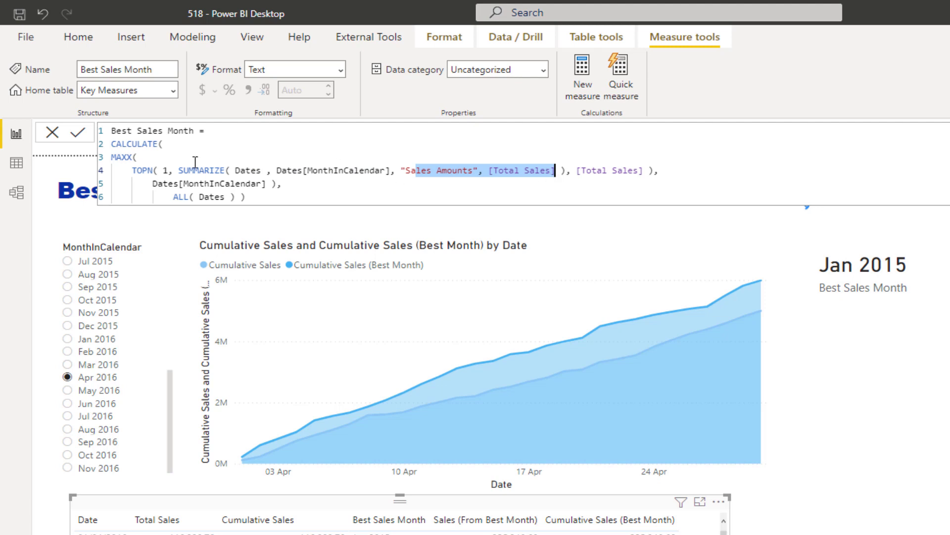
{"action": "left_click_drag", "start_coordinate": [133, 170], "coordinate": [169, 170]}
{"action": "left_click_drag", "start_coordinate": [274, 164], "coordinate": [649, 165]}
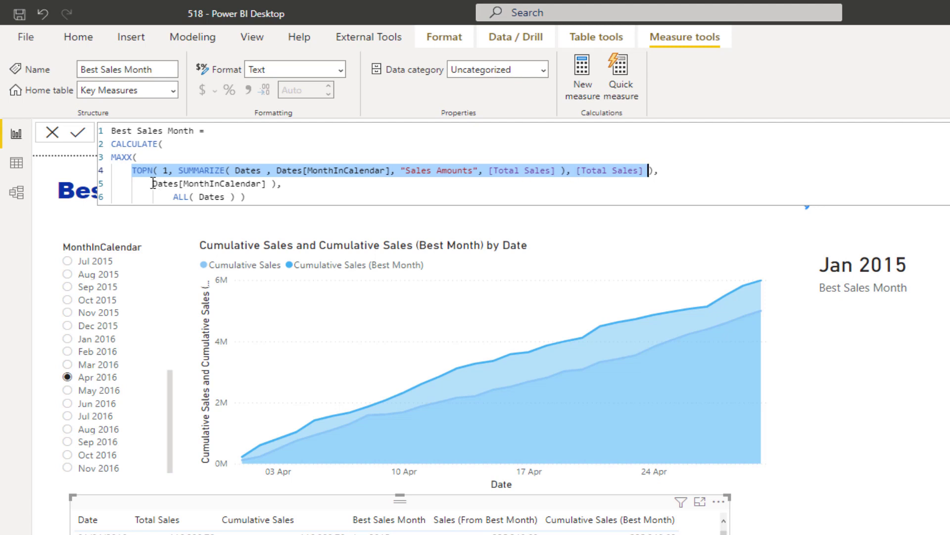
{"action": "left_click_drag", "start_coordinate": [153, 183], "coordinate": [270, 182]}
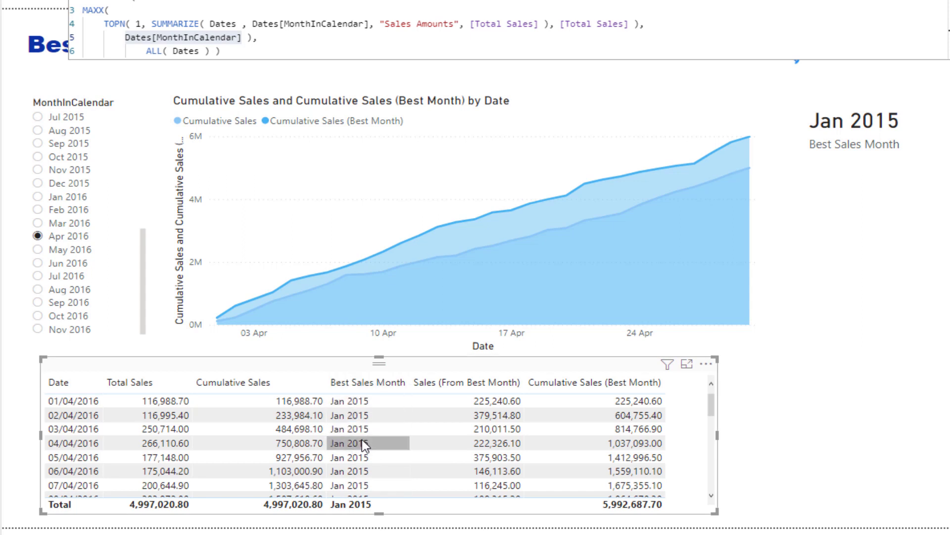
{"action": "left_click", "coordinate": [365, 391]}
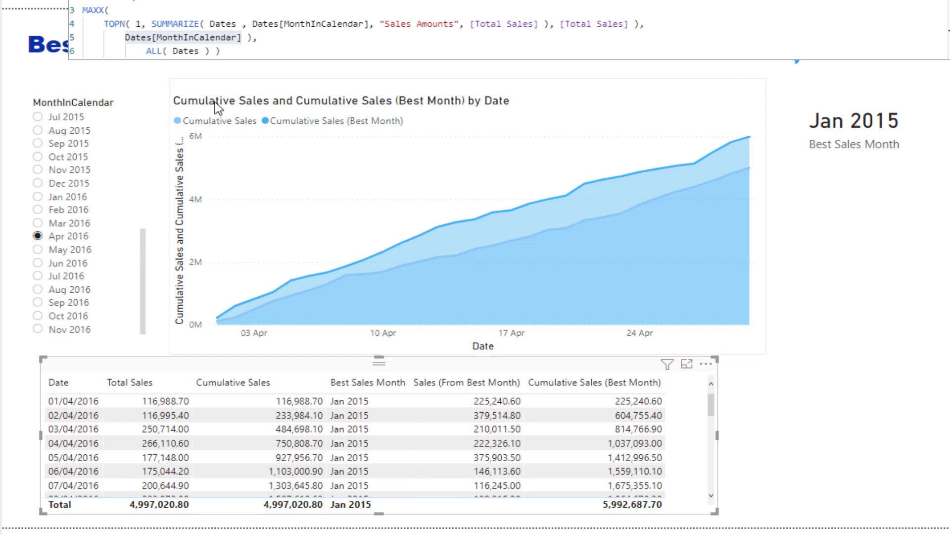
{"action": "left_click_drag", "start_coordinate": [147, 50], "coordinate": [221, 51]}
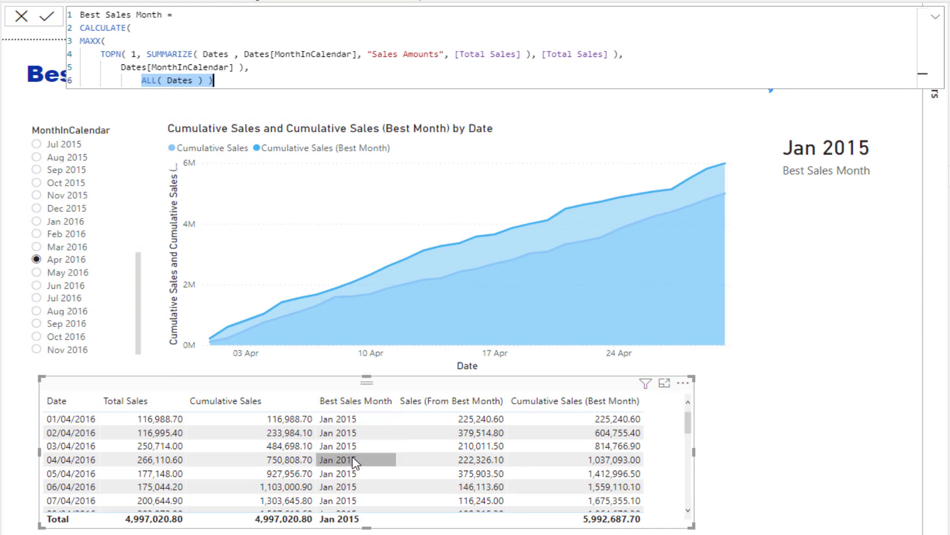
{"action": "scroll", "coordinate": [353, 459], "scroll_direction": "down", "scroll_amount": 2}
{"action": "scroll", "coordinate": [352, 459], "scroll_direction": "down", "scroll_amount": 6}
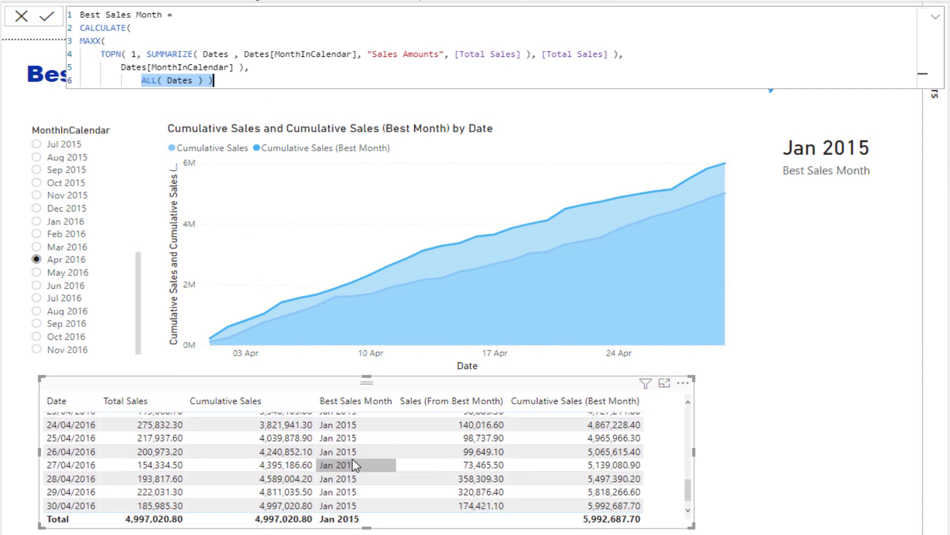
{"action": "scroll", "coordinate": [353, 459], "scroll_direction": "up", "scroll_amount": 8}
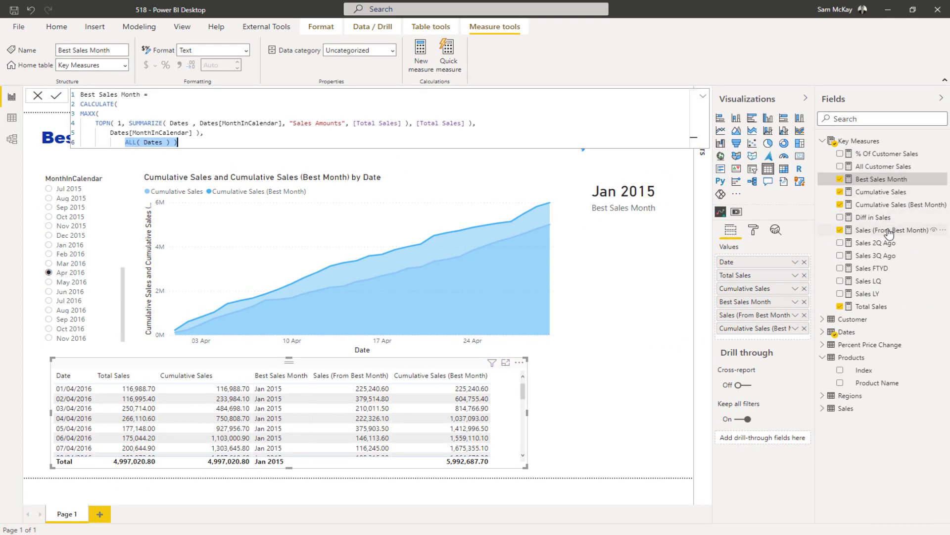
Review the Sales (From Best Month) variables, DATE( BestYear, BestMonth, CurrentDay ) and CALCULATE/FILTER lines
{"action": "left_click", "coordinate": [889, 232]}
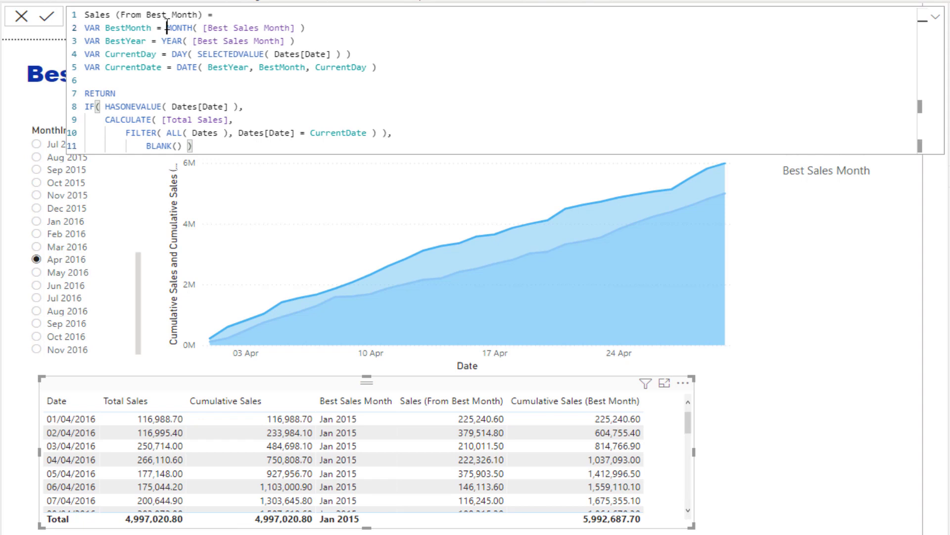
{"action": "left_click_drag", "start_coordinate": [166, 28], "coordinate": [327, 28]}
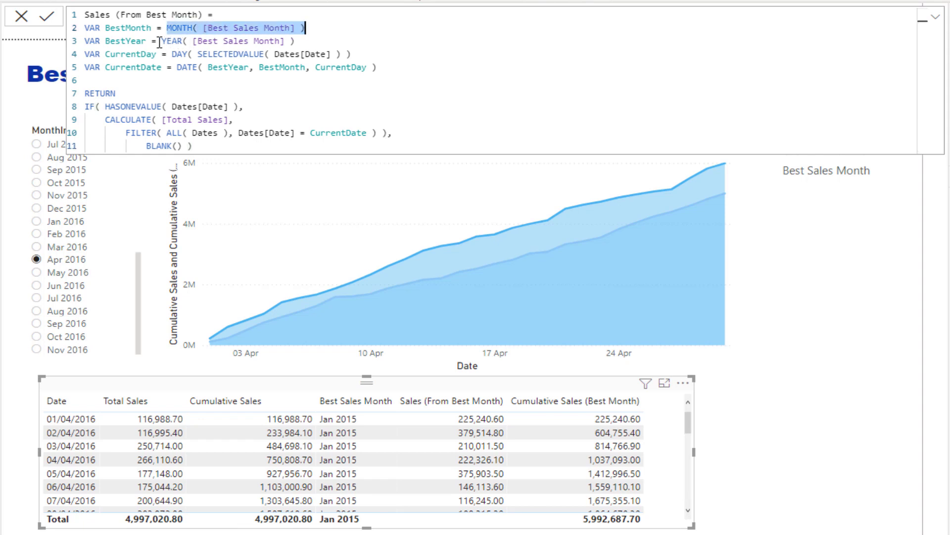
{"action": "left_click_drag", "start_coordinate": [159, 41], "coordinate": [322, 40]}
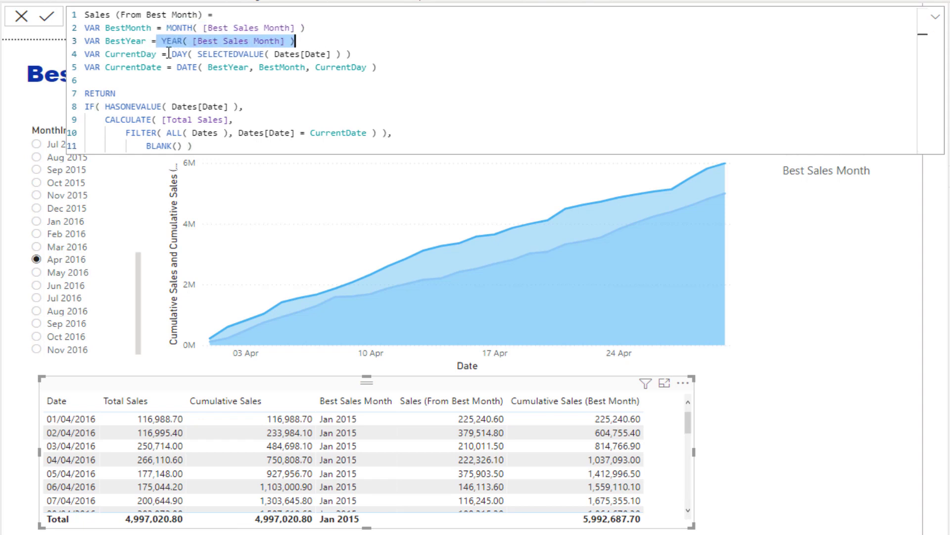
{"action": "left_click_drag", "start_coordinate": [172, 53], "coordinate": [368, 52]}
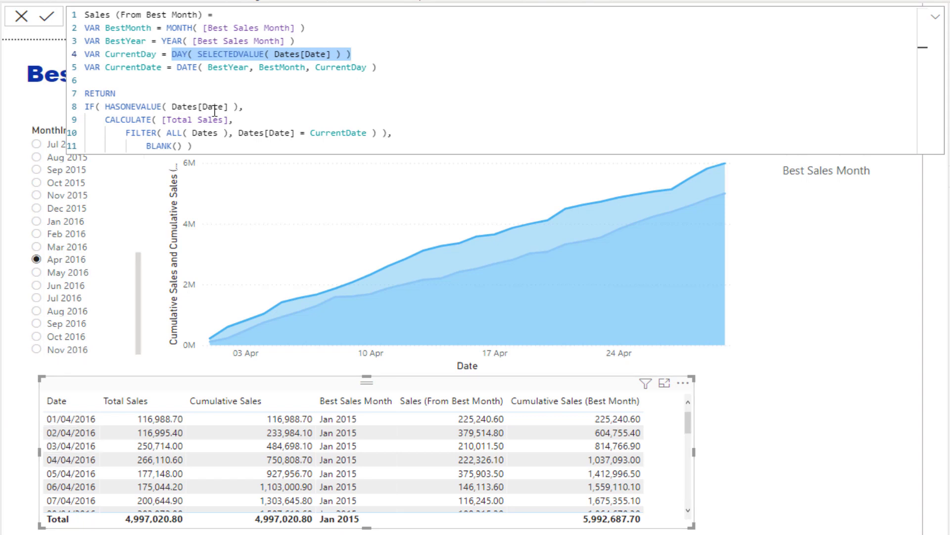
{"action": "left_click", "coordinate": [172, 54]}
{"action": "left_click_drag", "start_coordinate": [198, 53], "coordinate": [352, 54]}
{"action": "left_click_drag", "start_coordinate": [177, 66], "coordinate": [391, 74]}
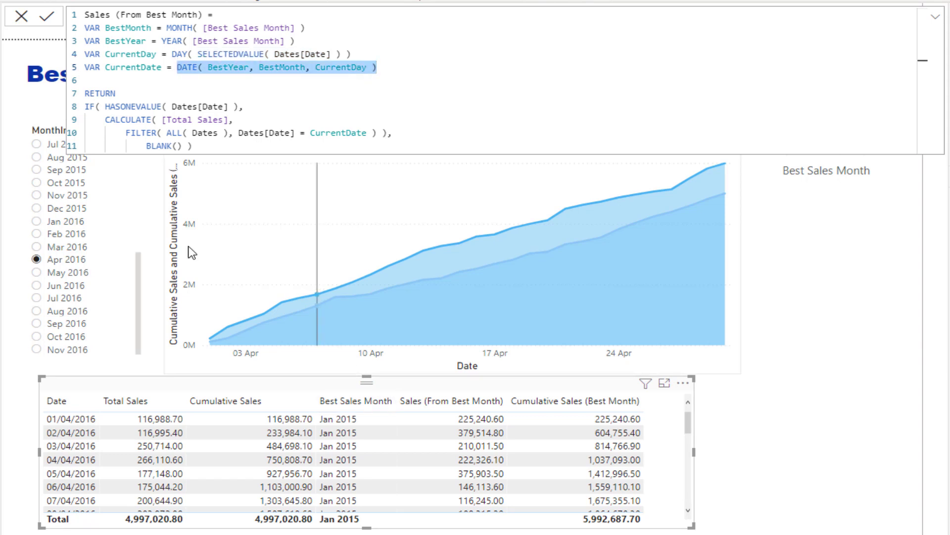
{"action": "left_click_drag", "start_coordinate": [102, 120], "coordinate": [432, 133]}
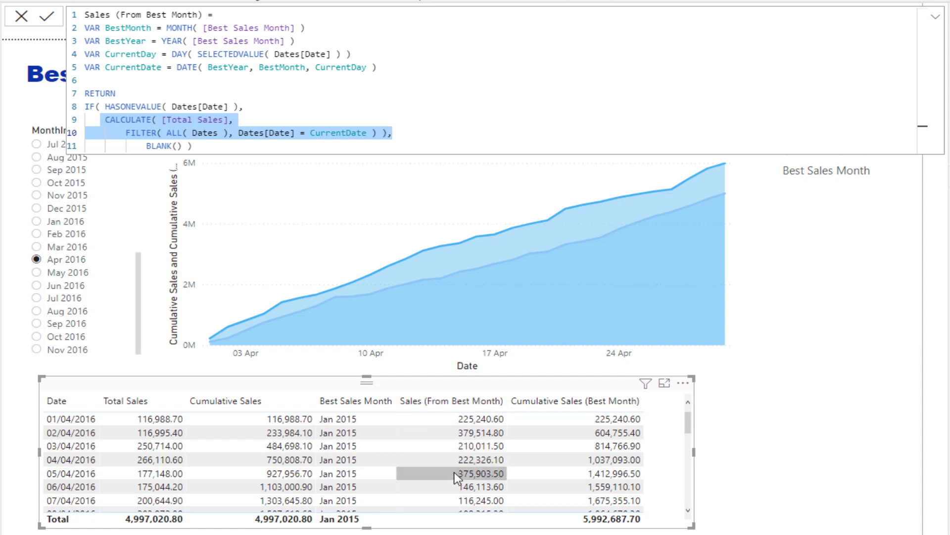
Place a copy of the daily sales table over the cumulative area chart
{"action": "left_click", "coordinate": [214, 385]}
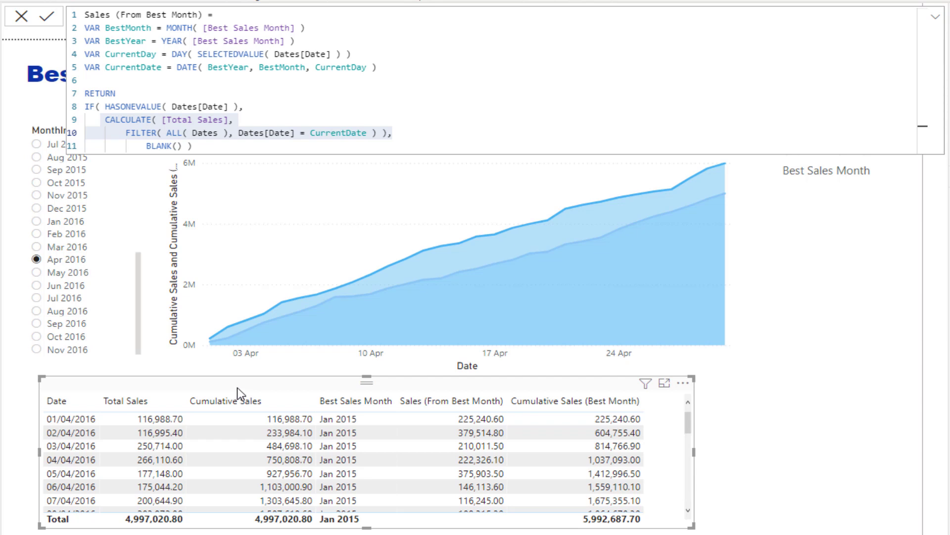
{"action": "mouse_move", "coordinate": [236, 387]}
{"action": "left_mouse_down"}
{"action": "mouse_move", "coordinate": [323, 372]}
{"action": "mouse_move", "coordinate": [221, 378]}
{"action": "left_mouse_up"}
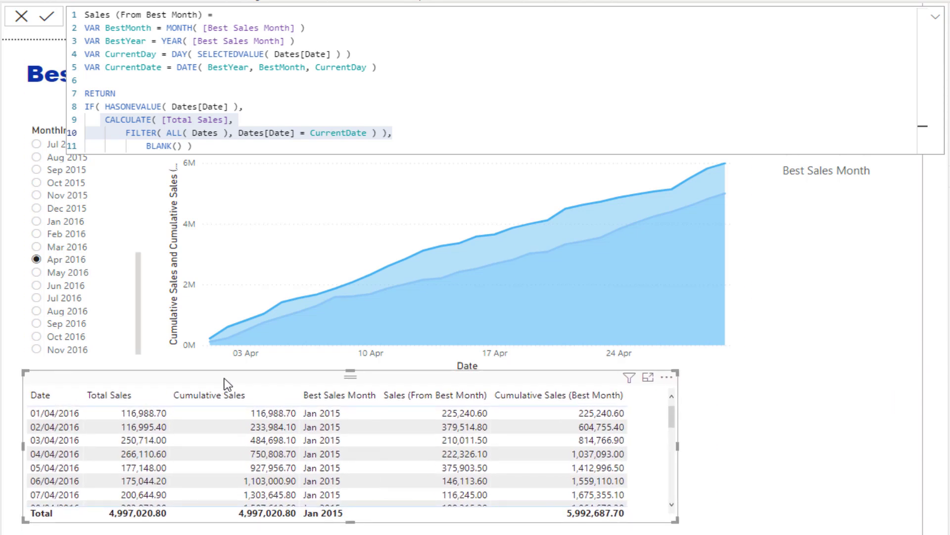
{"action": "left_click_drag", "start_coordinate": [257, 391], "coordinate": [423, 329]}
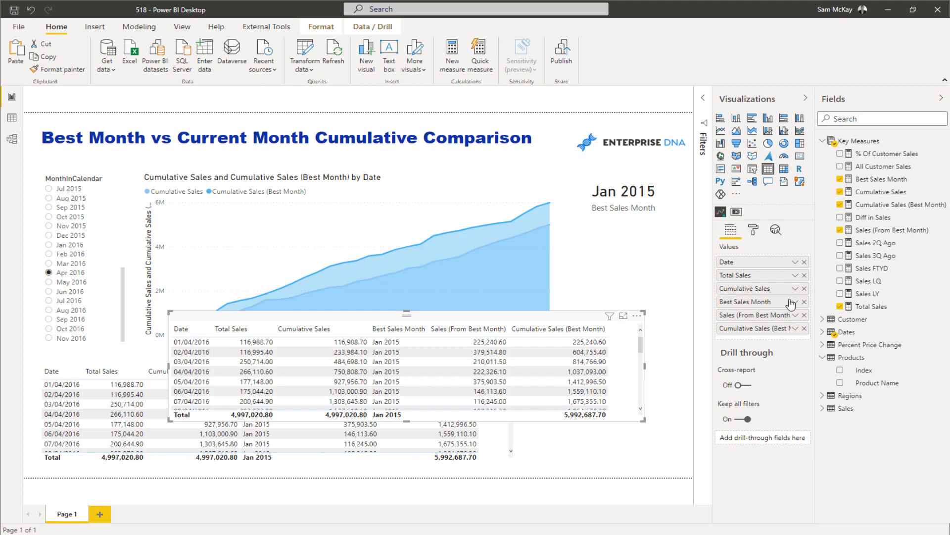
Drop Best Sales Month and both cumulative measures from the copy, making it a clustered column chart
{"action": "left_click", "coordinate": [804, 301]}
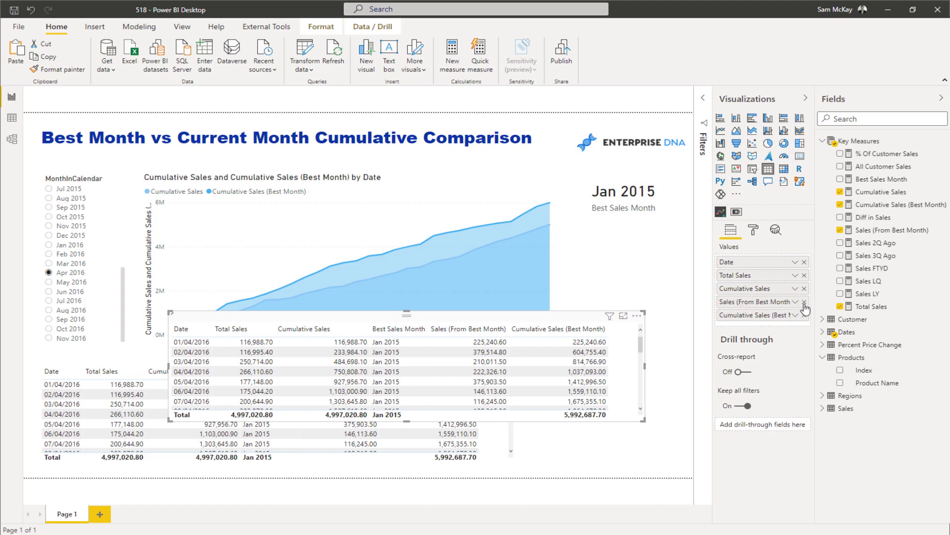
{"action": "left_click", "coordinate": [805, 288]}
{"action": "left_click", "coordinate": [804, 301]}
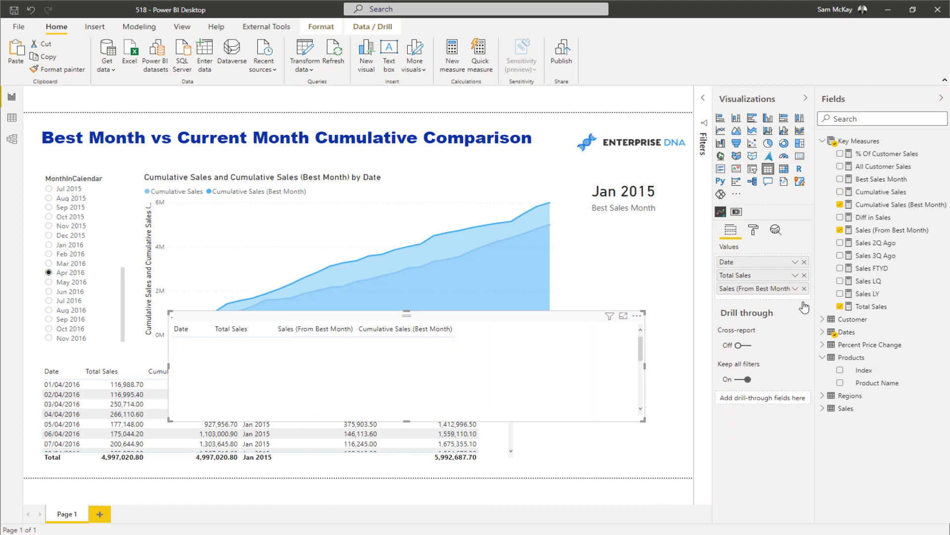
{"action": "left_click", "coordinate": [736, 117]}
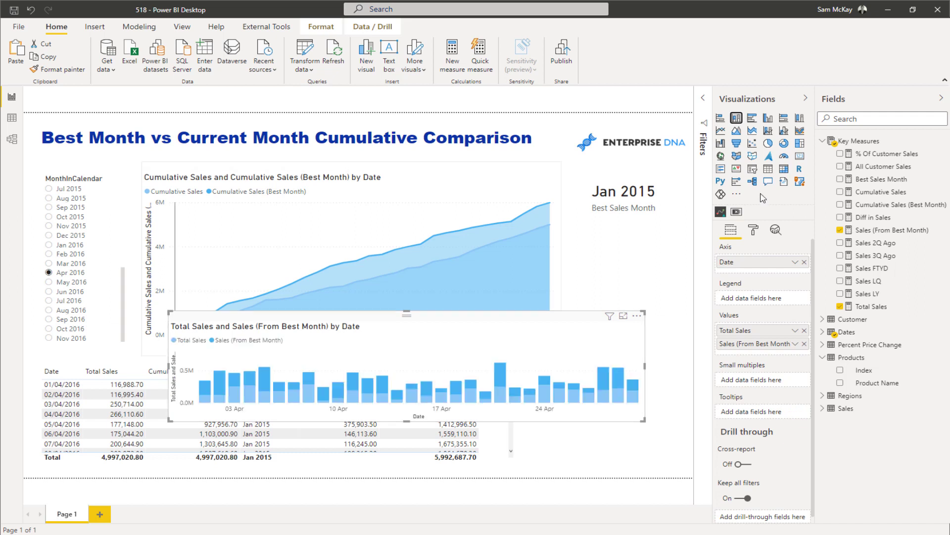
{"action": "left_click", "coordinate": [765, 118]}
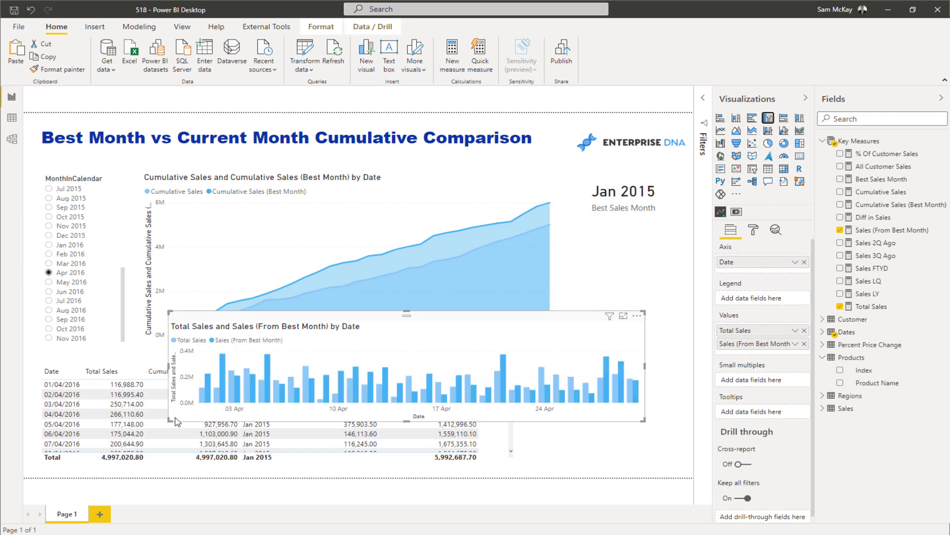
Resize the column chart and fit it over the right side of the area chart
{"action": "left_click_drag", "start_coordinate": [177, 422], "coordinate": [335, 450]}
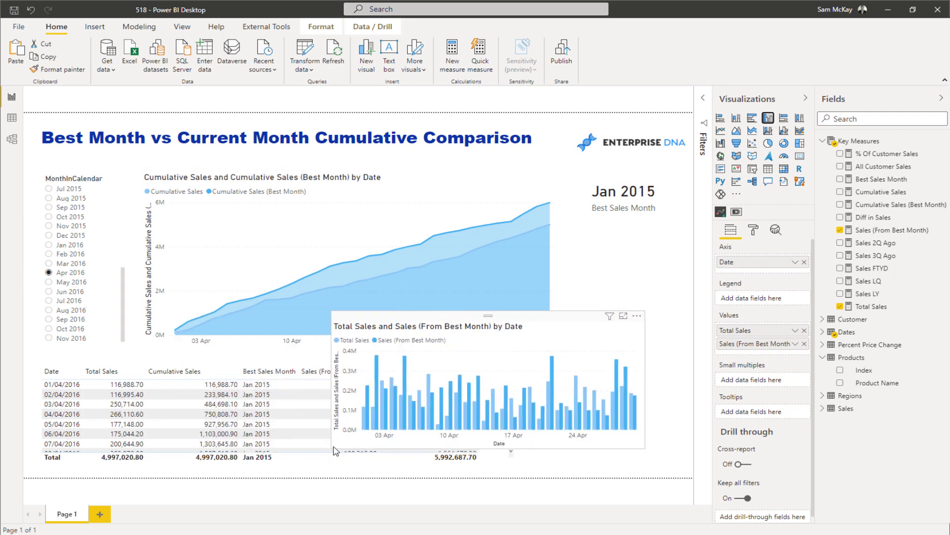
{"action": "left_click_drag", "start_coordinate": [410, 312], "coordinate": [440, 220]}
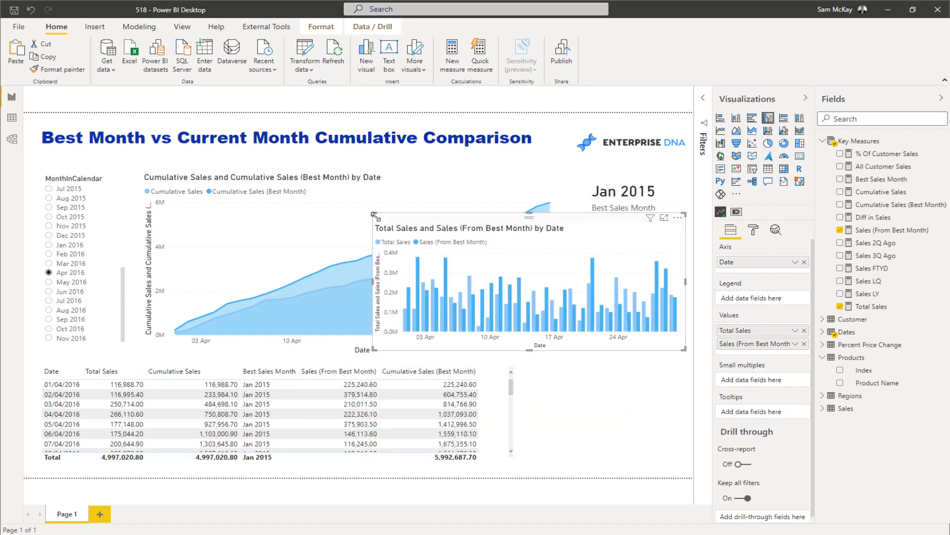
{"action": "left_click_drag", "start_coordinate": [374, 215], "coordinate": [563, 222]}
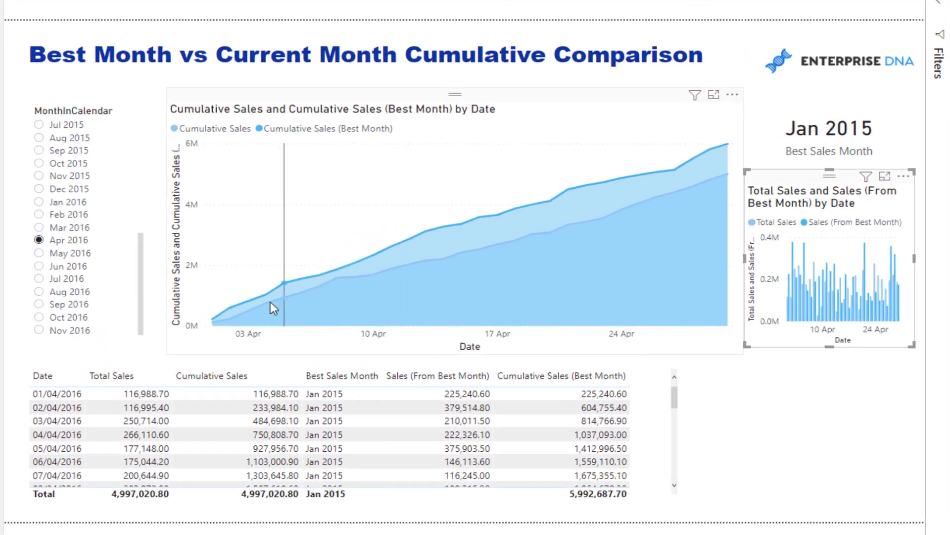
Narrow the cumulative area chart slightly and enlarge the sales table to show eight rows
{"action": "left_click", "coordinate": [758, 353]}
{"action": "left_click_drag", "start_coordinate": [767, 353], "coordinate": [744, 347]}
{"action": "left_click", "coordinate": [698, 353]}
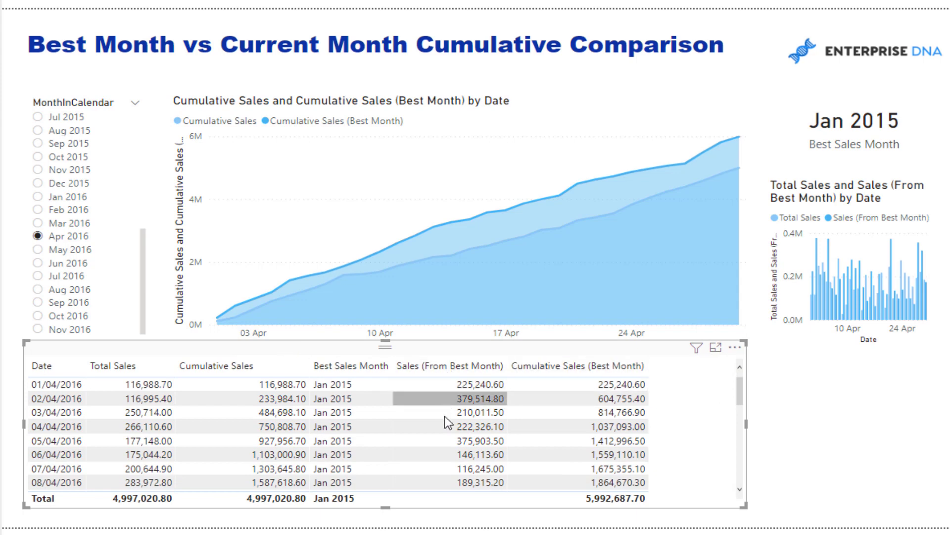
{"action": "scroll", "coordinate": [442, 421], "scroll_direction": "down", "scroll_amount": 7}
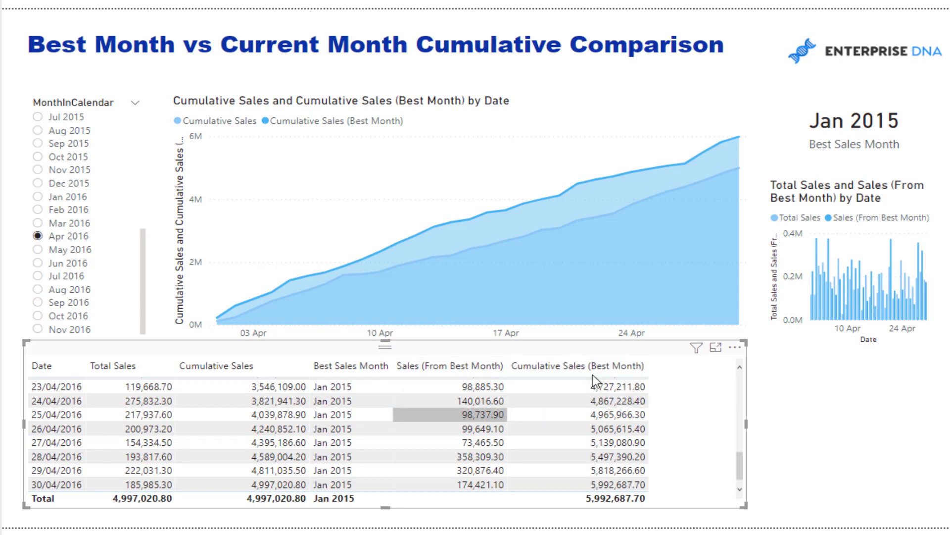
{"action": "scroll", "coordinate": [592, 386], "scroll_direction": "up", "scroll_amount": 8}
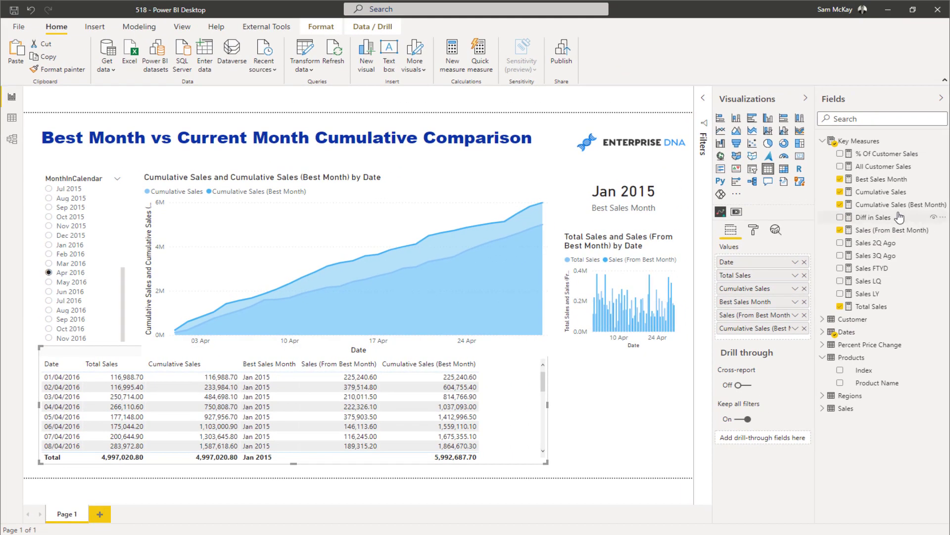
Show the Cumulative Sales (Best Month) DAX, highlighting FILTER/SUMMARIZE and Dates[Date] <= CurrentDate
{"action": "left_click", "coordinate": [877, 206]}
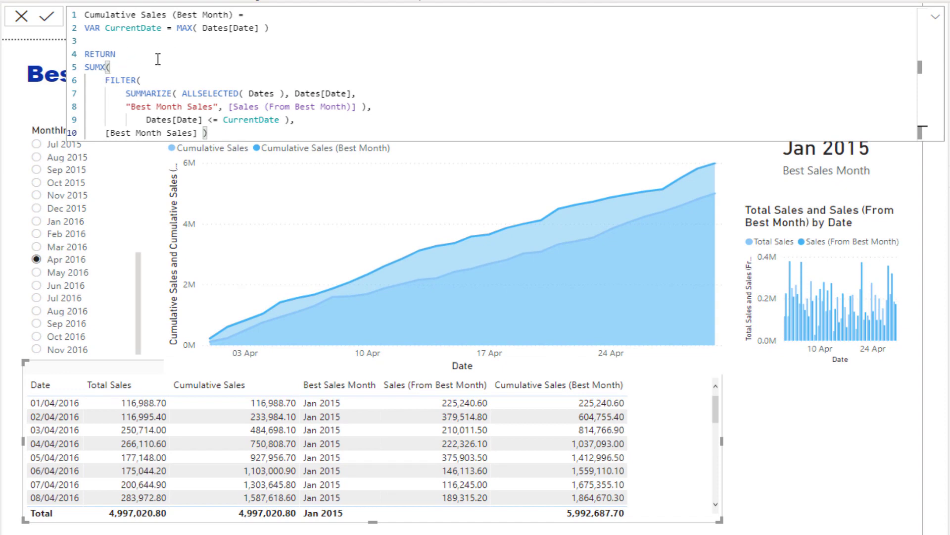
{"action": "left_click_drag", "start_coordinate": [105, 80], "coordinate": [369, 105]}
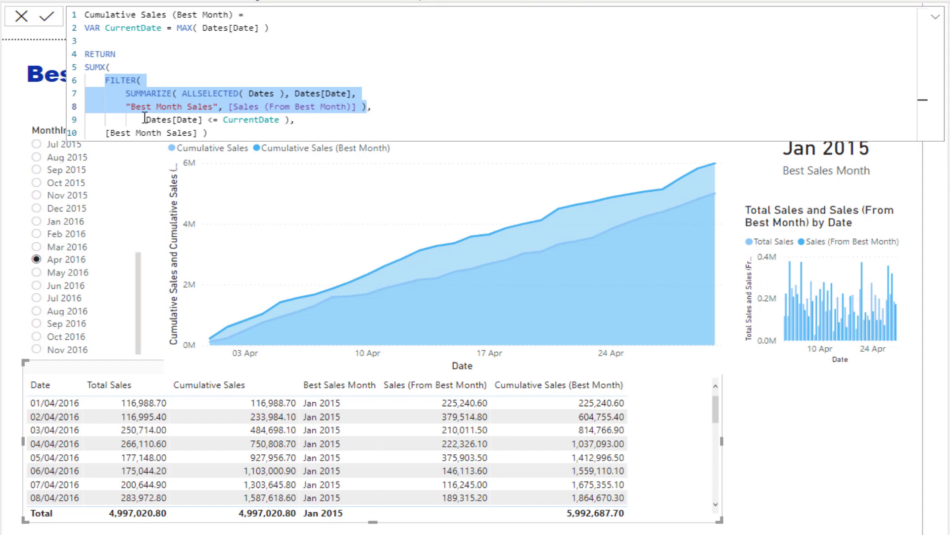
{"action": "left_click_drag", "start_coordinate": [145, 119], "coordinate": [296, 120]}
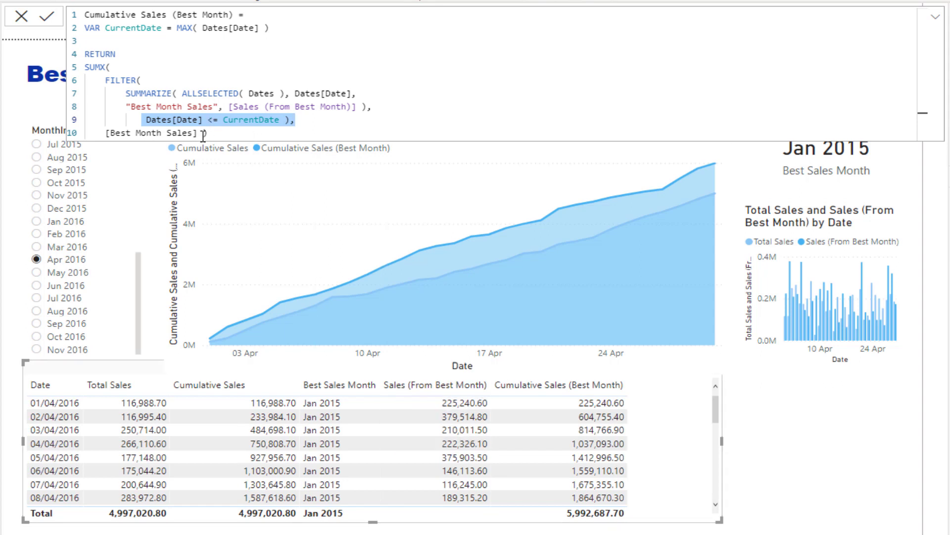
{"action": "left_click_drag", "start_coordinate": [198, 132], "coordinate": [126, 133]}
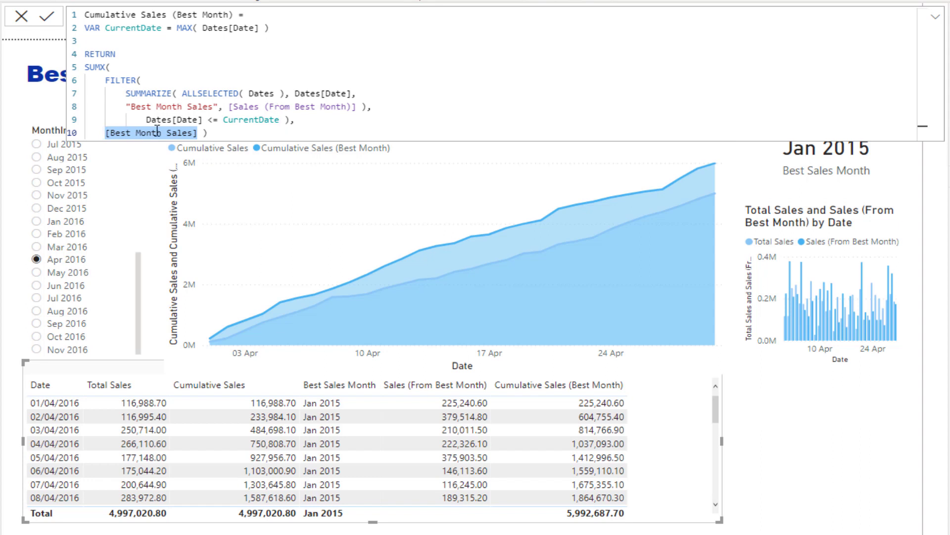
{"action": "left_click_drag", "start_coordinate": [128, 105], "coordinate": [222, 105]}
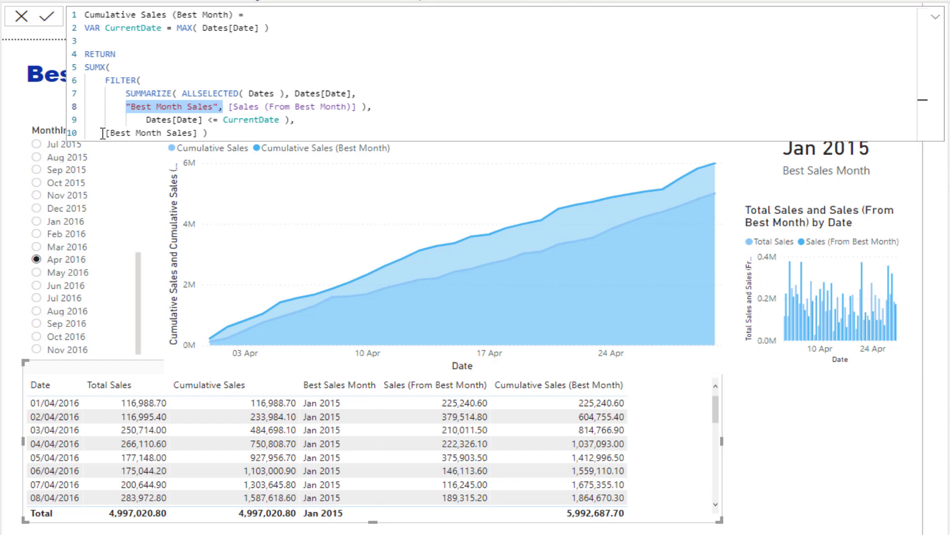
{"action": "left_click_drag", "start_coordinate": [102, 134], "coordinate": [204, 132]}
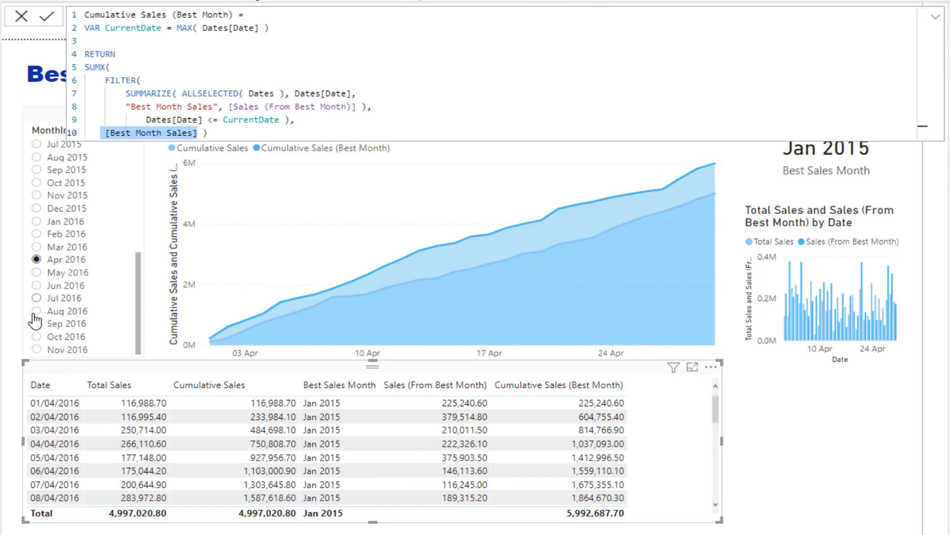
Switch the report to Jul 2016 and widen the details table slightly
{"action": "left_click", "coordinate": [36, 298]}
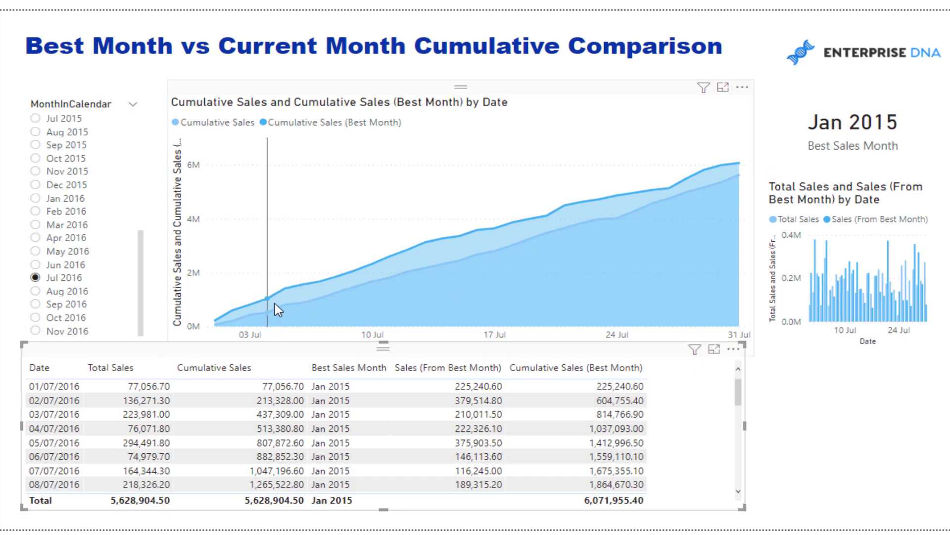
{"action": "left_click_drag", "start_coordinate": [742, 343], "coordinate": [760, 351]}
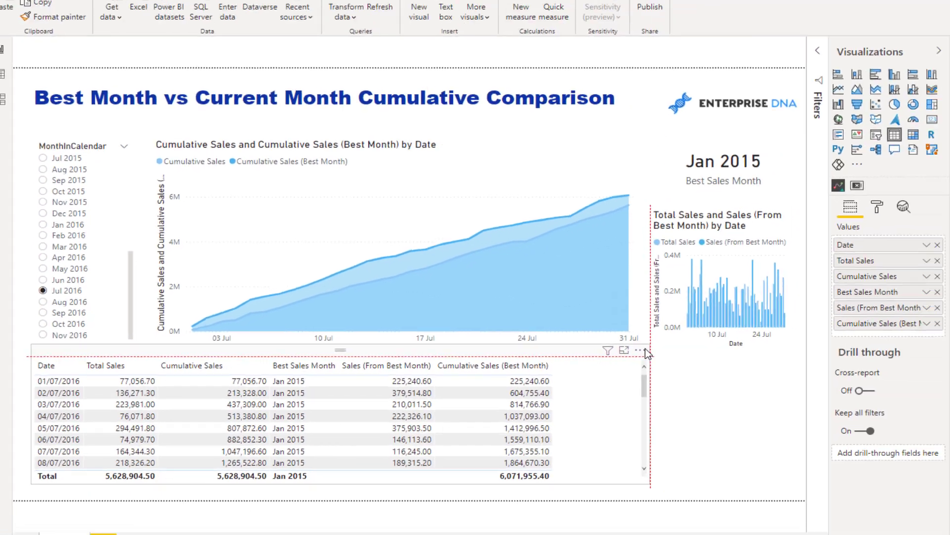
{"action": "left_click_drag", "start_coordinate": [646, 352], "coordinate": [649, 354]}
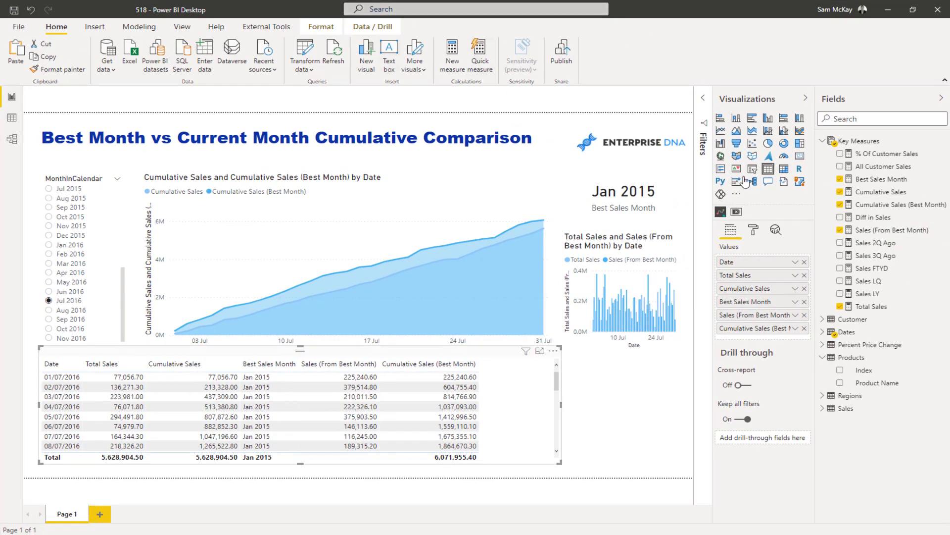
Add measure Diff From Best Month = [Cumulative Sales (Best Month)] - [Cumulative Sales]
{"action": "left_click", "coordinate": [870, 205]}
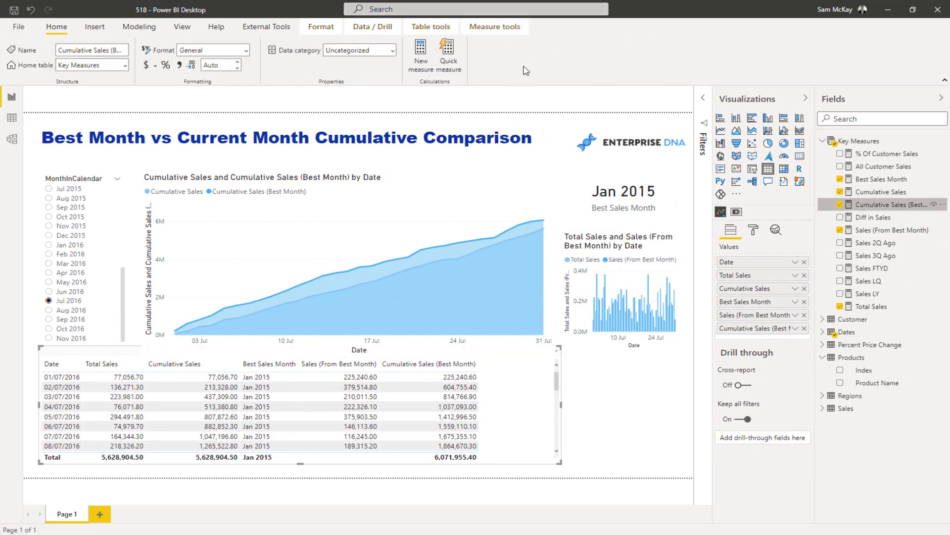
{"action": "left_click", "coordinate": [421, 60]}
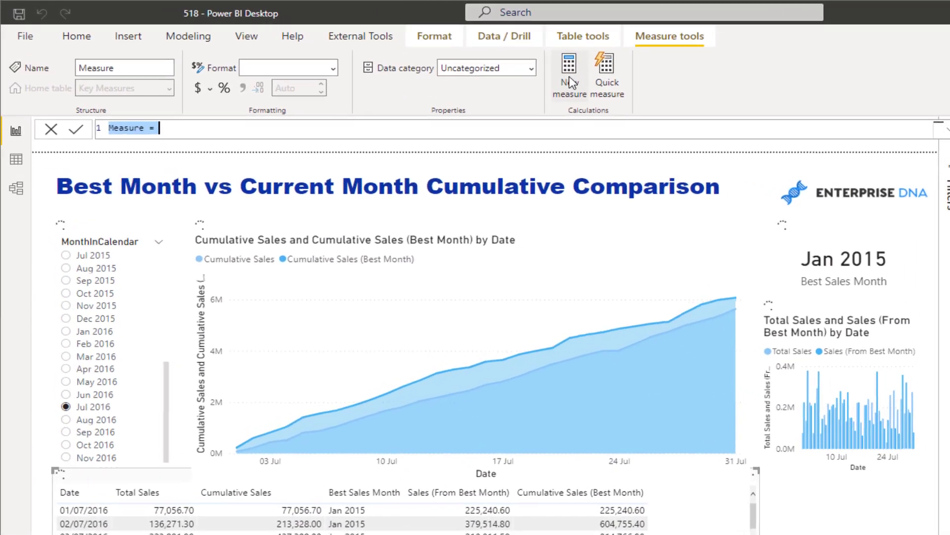
{"action": "type", "text": "Diff from best month"}
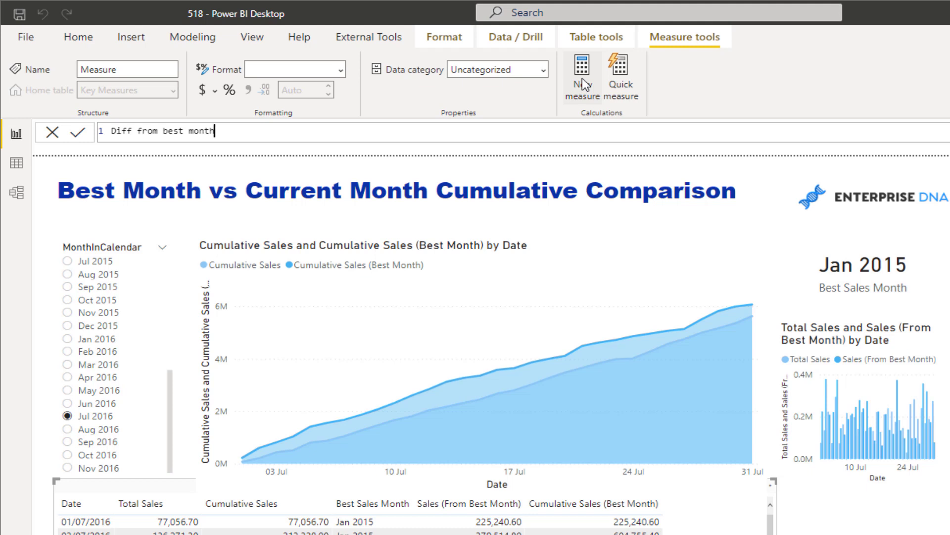
{"action": "key", "text": "BackSpace"}
{"action": "key", "text": "BackSpace"}
{"action": "key", "text": "BackSpace"}
{"action": "key", "text": "BackSpace"}
{"action": "key", "text": "BackSpace"}
{"action": "key", "text": "BackSpace"}
{"action": "key", "text": "BackSpace"}
{"action": "key", "text": "BackSpace"}
{"action": "key", "text": "BackSpace"}
{"action": "key", "text": "BackSpace"}
{"action": "key", "text": "BackSpace"}
{"action": "key", "text": "BackSpace"}
{"action": "key", "text": "BackSpace"}
{"action": "key", "text": "BackSpace"}
{"action": "key", "text": "shift+Return"}
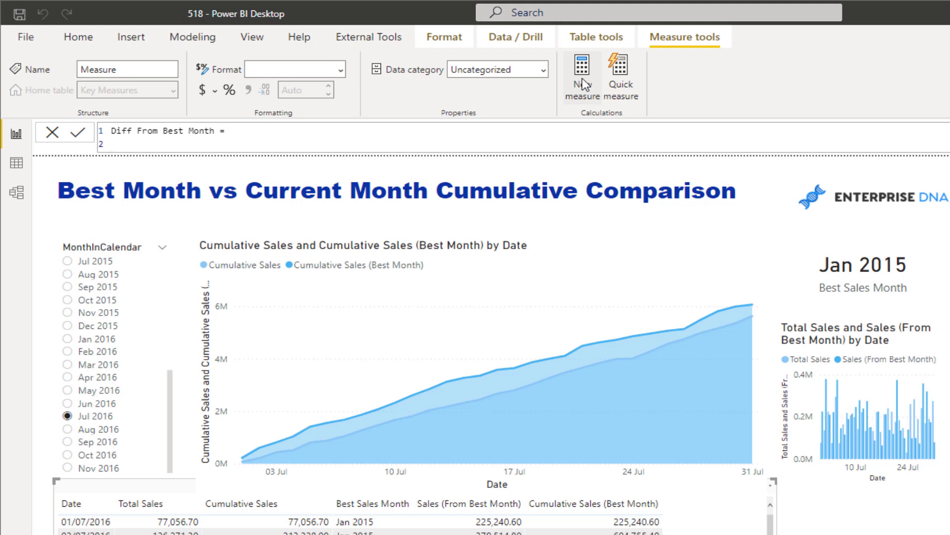
{"action": "type", "text": "Best"}
{"action": "key", "text": "Down"}
{"action": "key", "text": "Tab"}
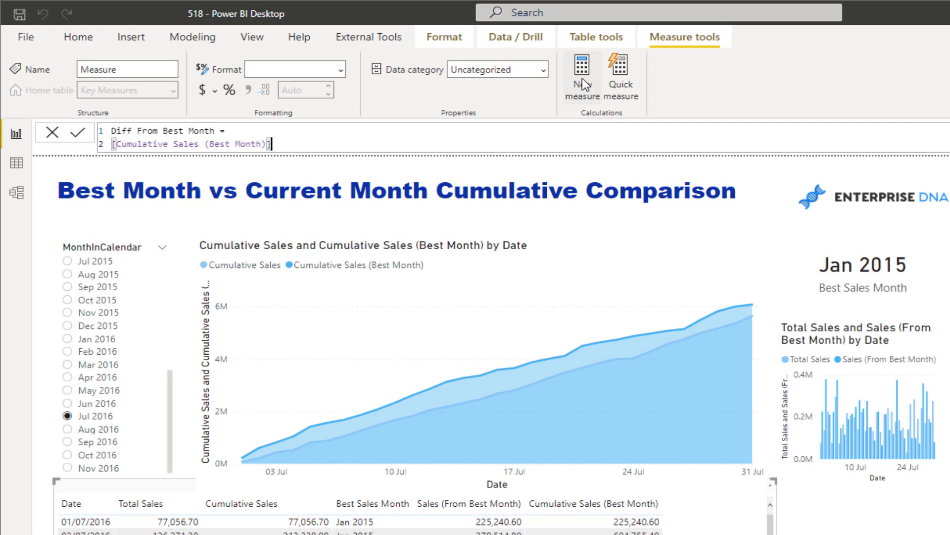
{"action": "type", "text": "- ["}
{"action": "type", "text": "Cumu"}
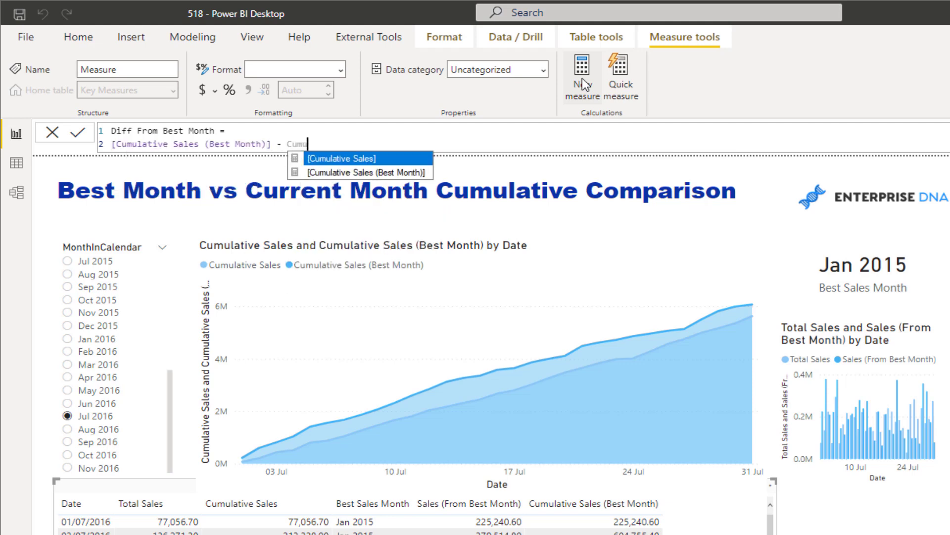
{"action": "key", "text": "Tab"}
{"action": "key", "text": "Return"}
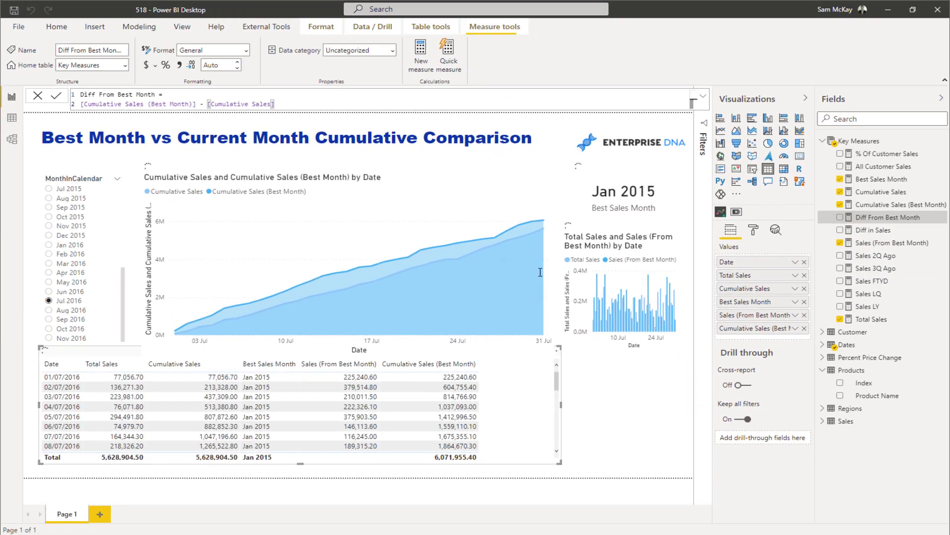
{"action": "left_click", "coordinate": [428, 186]}
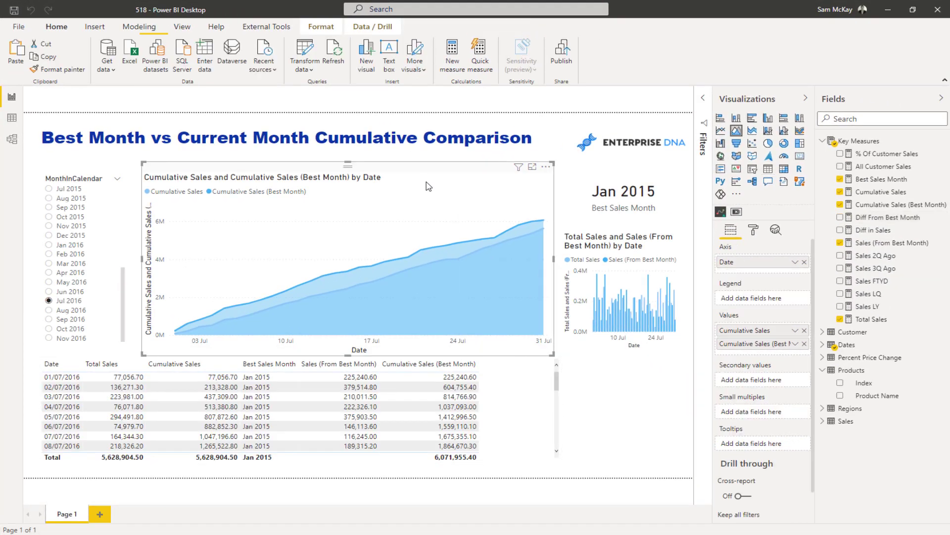
Move the copied area chart down and set its values to Diff From Best Month only
{"action": "left_click_drag", "start_coordinate": [429, 186], "coordinate": [436, 266]}
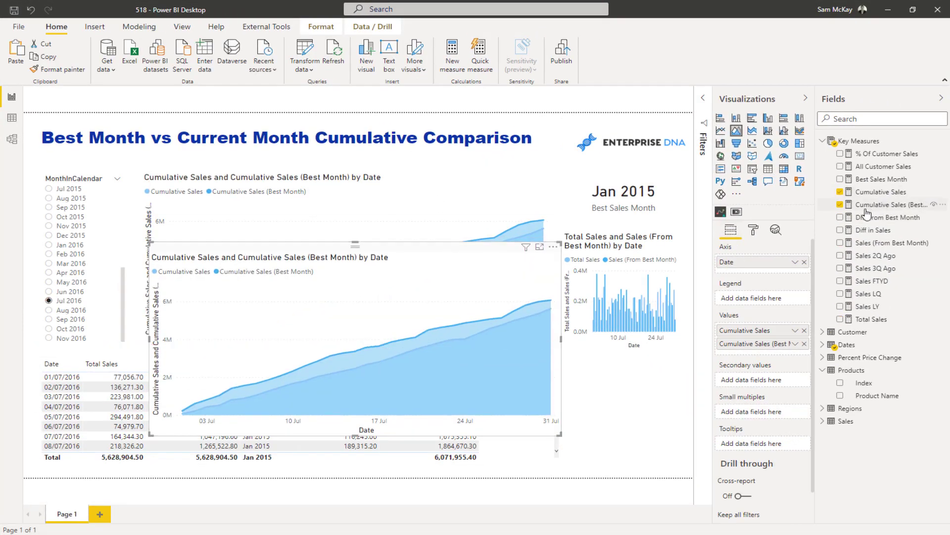
{"action": "left_click_drag", "start_coordinate": [864, 219], "coordinate": [781, 349]}
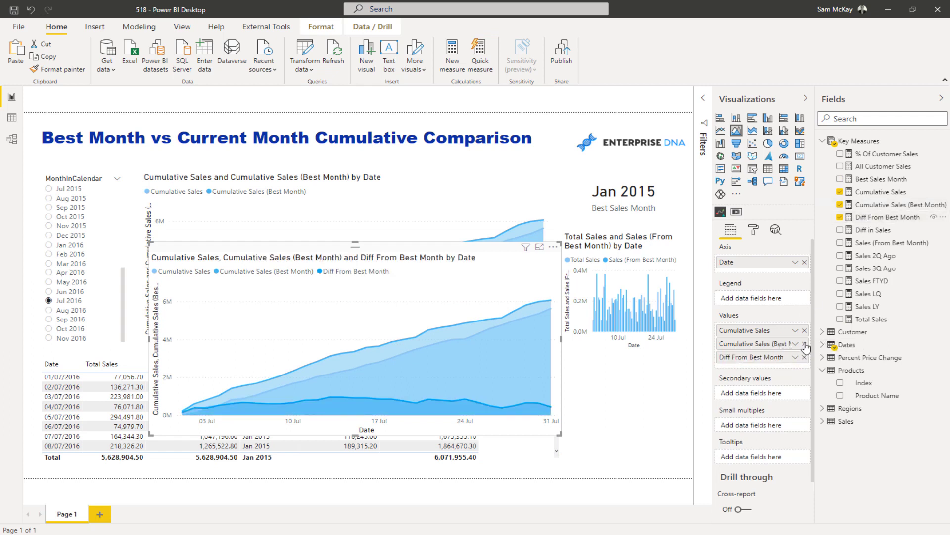
{"action": "left_click", "coordinate": [804, 343]}
{"action": "left_click", "coordinate": [804, 330]}
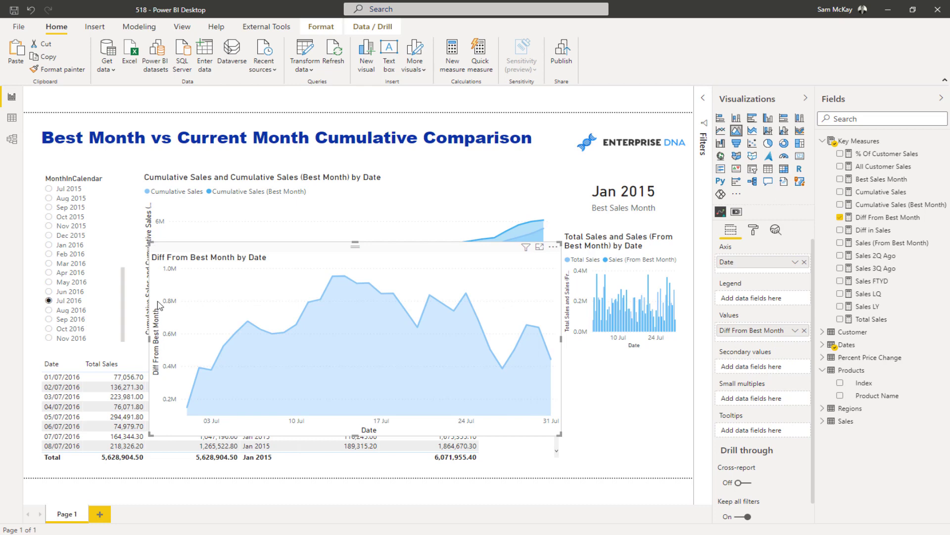
Size the Diff From Best Month chart to sit below the cumulative chart and shrink the table
{"action": "left_click_drag", "start_coordinate": [560, 243], "coordinate": [562, 327]}
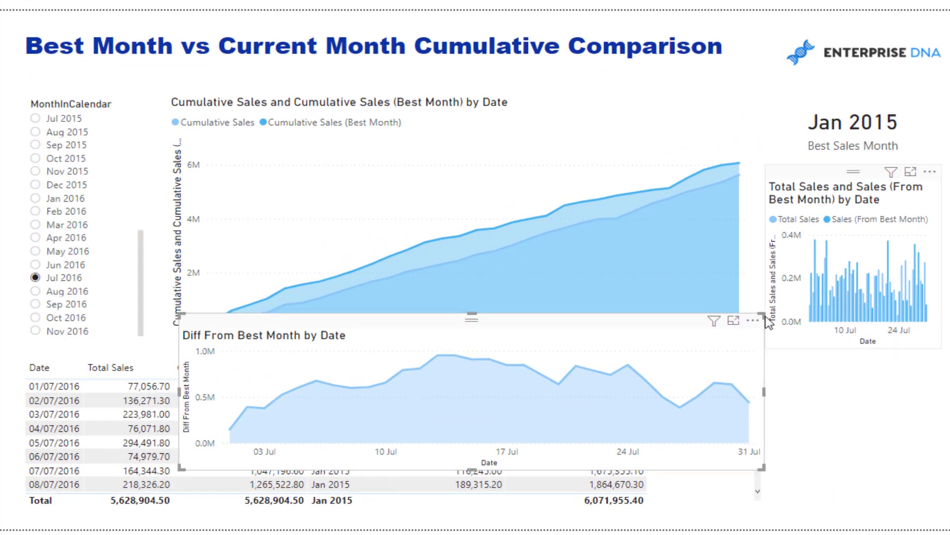
{"action": "left_click_drag", "start_coordinate": [766, 317], "coordinate": [146, 352]}
{"action": "left_click", "coordinate": [747, 422]}
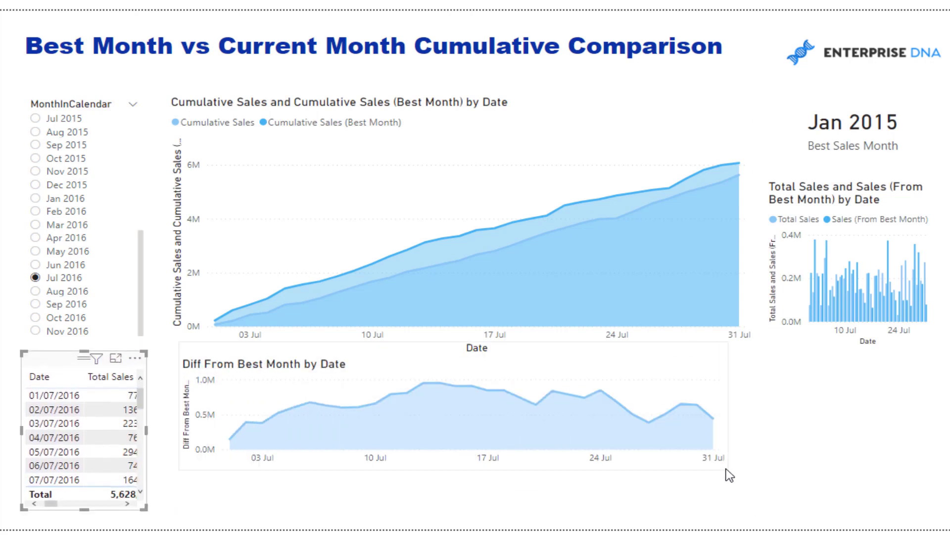
{"action": "left_click_drag", "start_coordinate": [726, 470], "coordinate": [745, 517]}
Check Jun, Sep, Oct, Nov, Jan and Feb 2016 in the MonthInCalendar slicer, ending on Mar 2016
{"action": "left_click", "coordinate": [35, 264]}
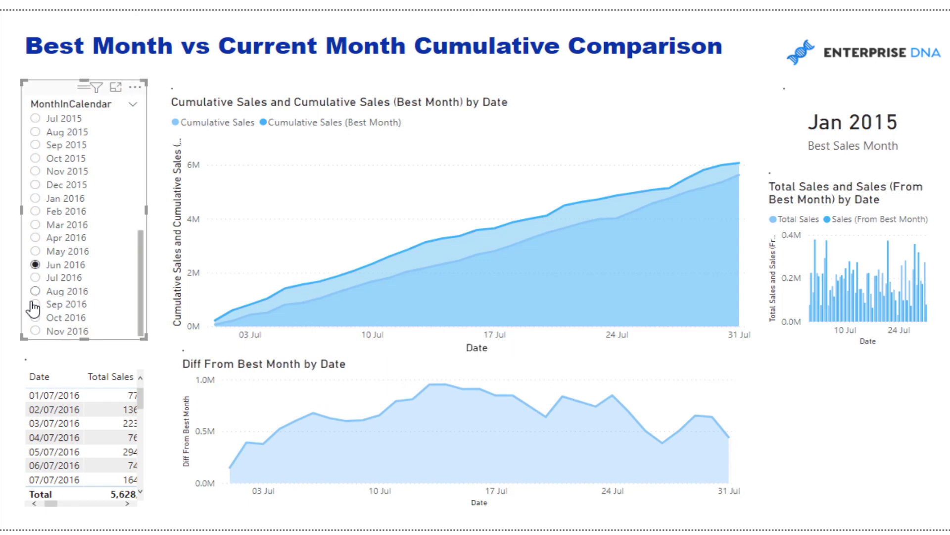
{"action": "left_click", "coordinate": [35, 304]}
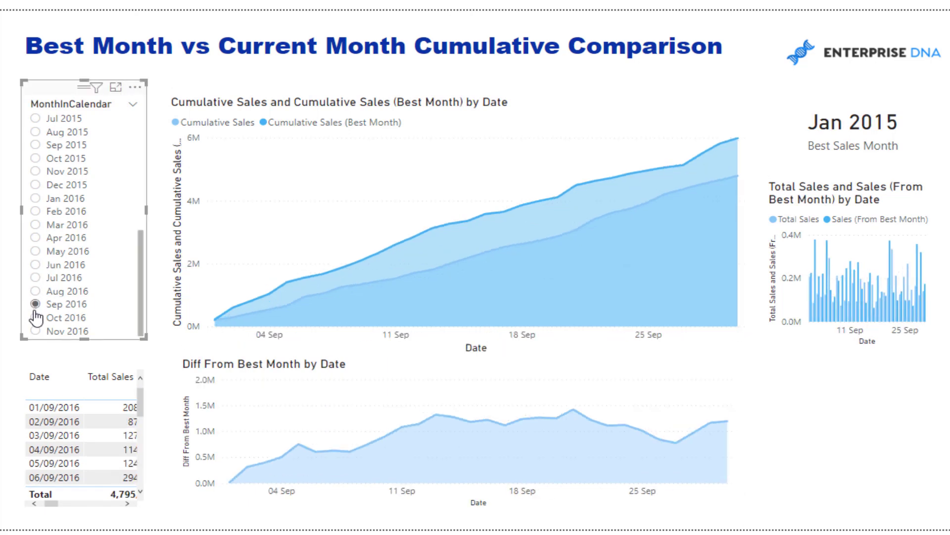
{"action": "left_click", "coordinate": [35, 318]}
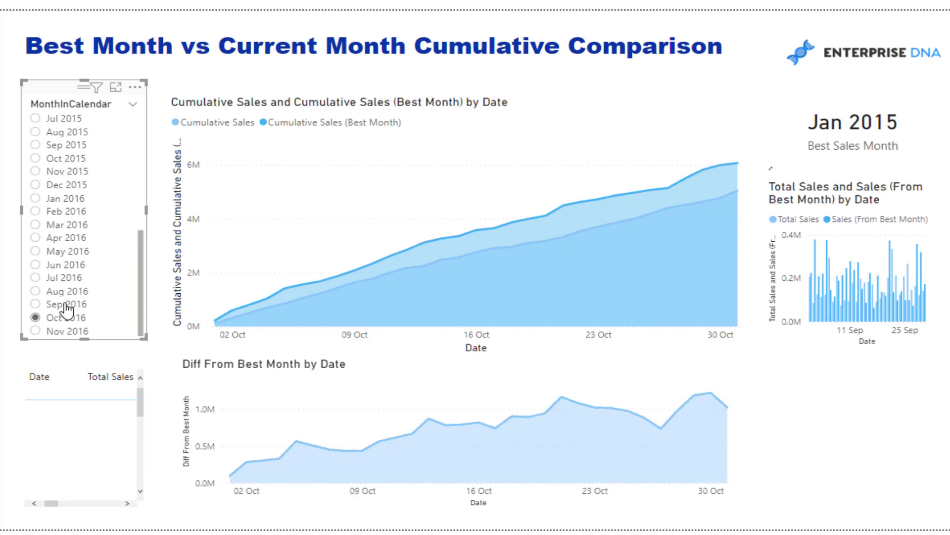
{"action": "left_click", "coordinate": [35, 331]}
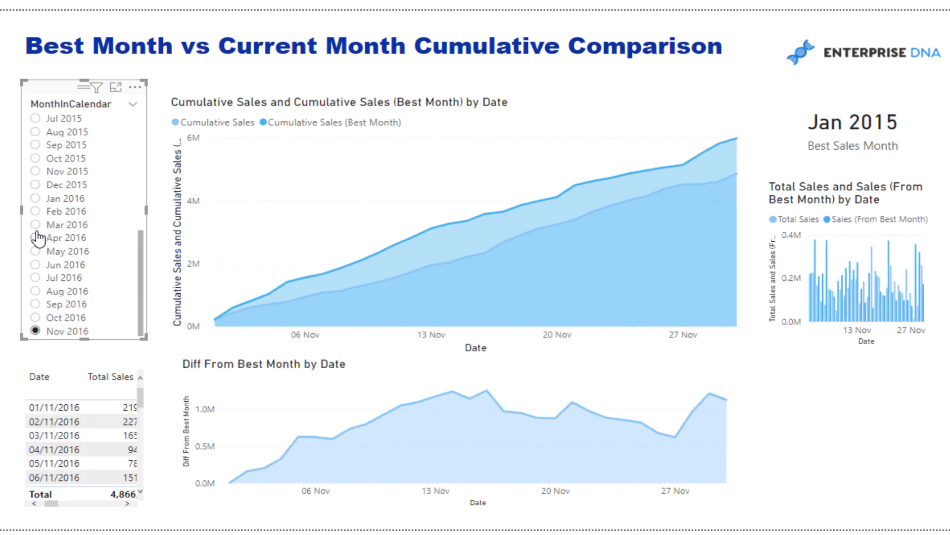
{"action": "left_click", "coordinate": [35, 198]}
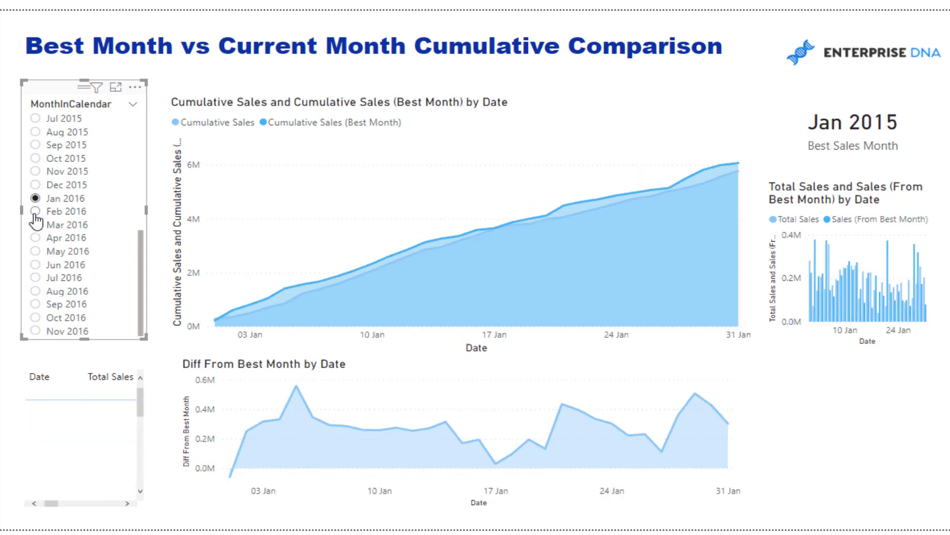
{"action": "left_click", "coordinate": [35, 212]}
{"action": "left_click", "coordinate": [36, 225]}
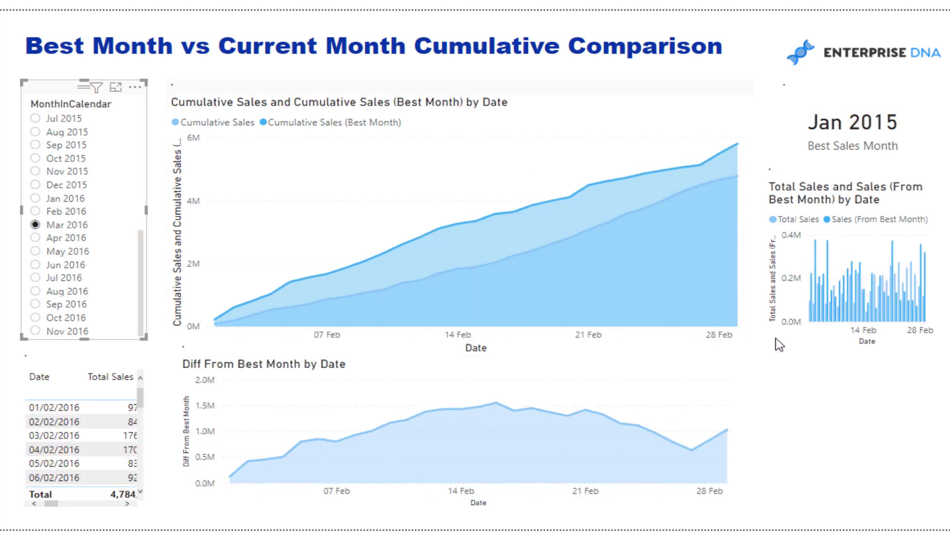
{"action": "left_click", "coordinate": [777, 322]}
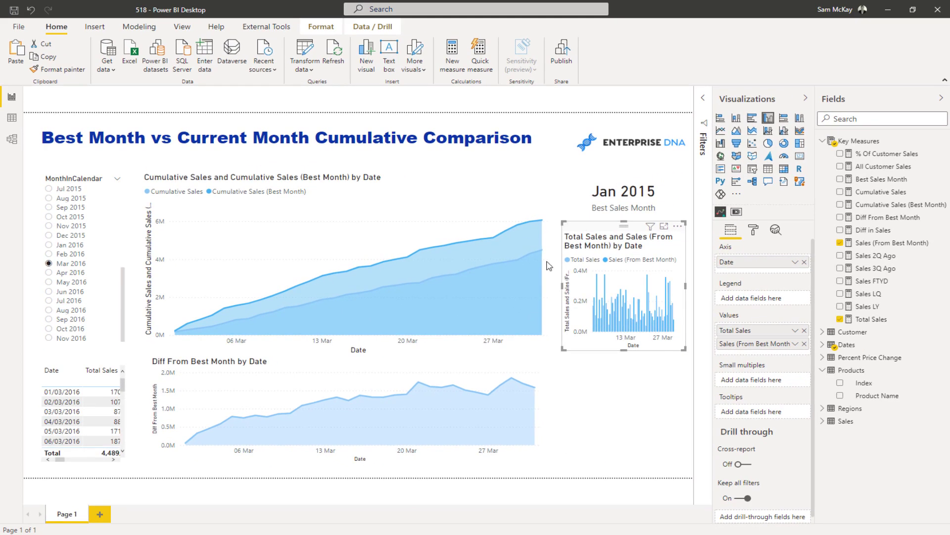
Put the daily sales column chart bottom-right beside a narrower Diff chart, and enlarge the details table
{"action": "left_click_drag", "start_coordinate": [548, 265], "coordinate": [508, 355]}
{"action": "left_click", "coordinate": [433, 366]}
{"action": "left_click", "coordinate": [533, 354]}
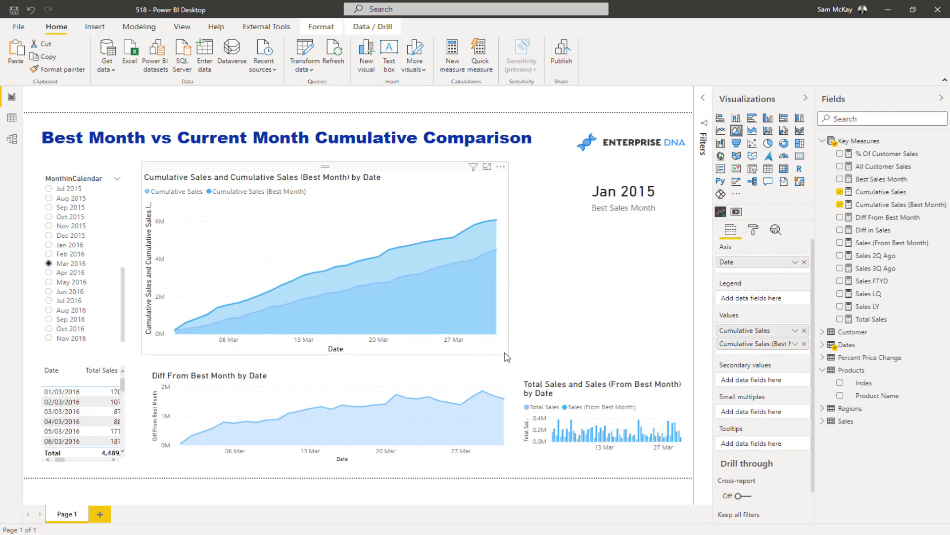
{"action": "left_click", "coordinate": [601, 324]}
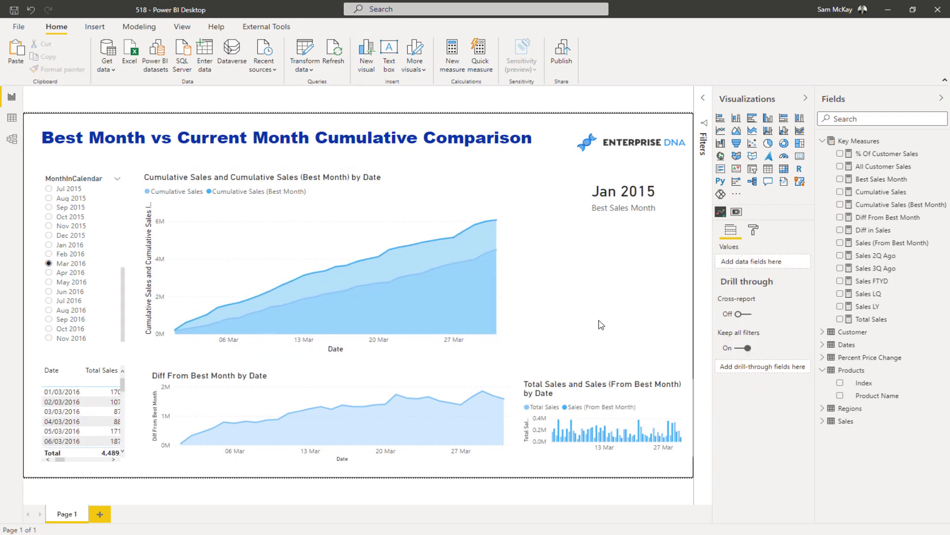
{"action": "left_click", "coordinate": [72, 361]}
{"action": "left_click_drag", "start_coordinate": [39, 353], "coordinate": [33, 351]}
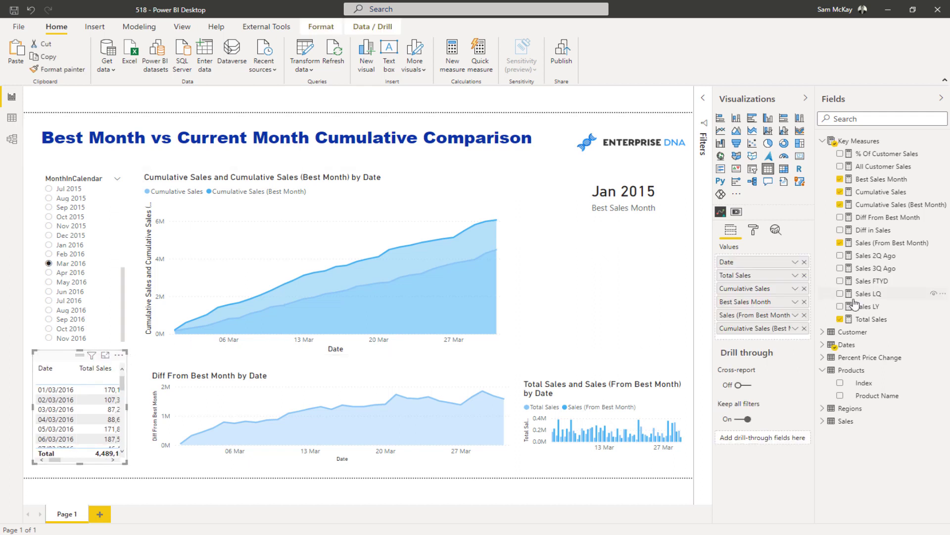